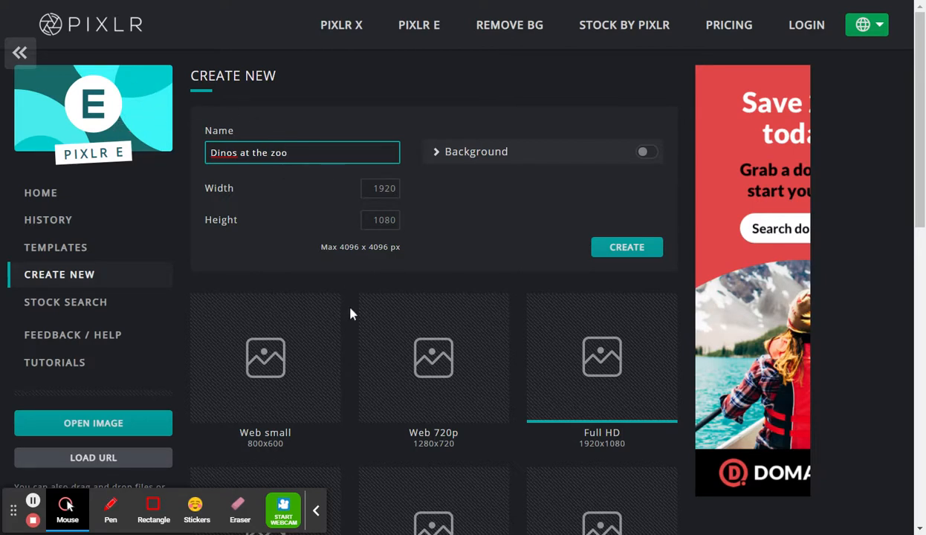
- Create a 1920 × 1080 px document named "Dinos at the zoo"
scroll(351, 312, "down", 2)
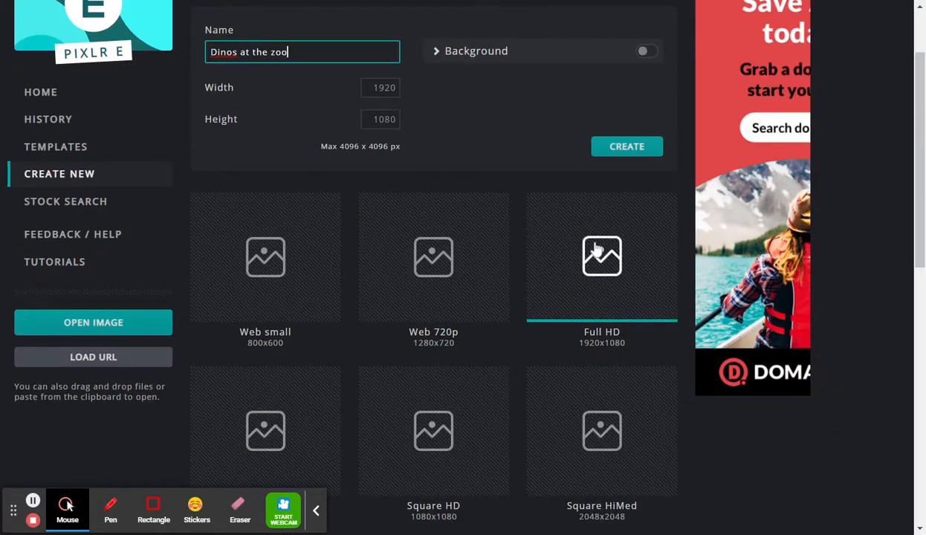
scroll(595, 253, "up", 2)
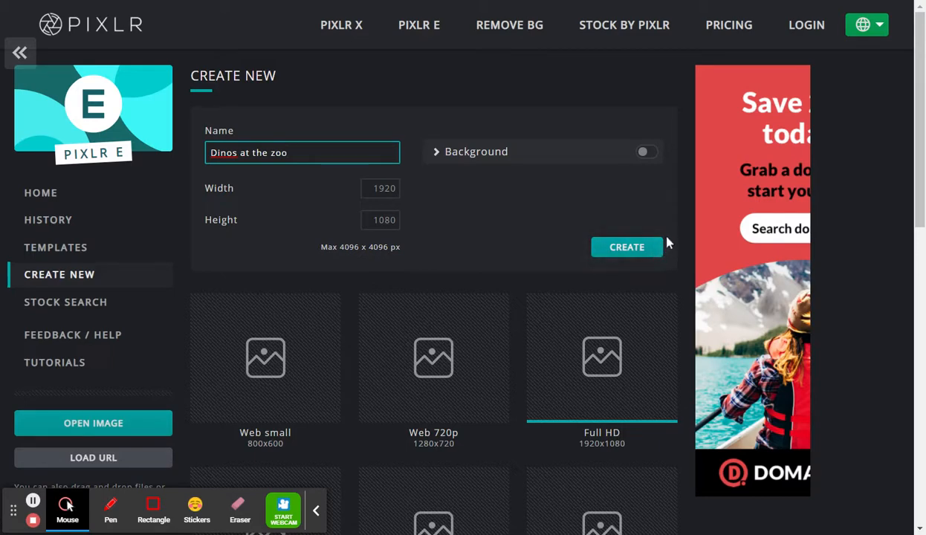
left_click(628, 247)
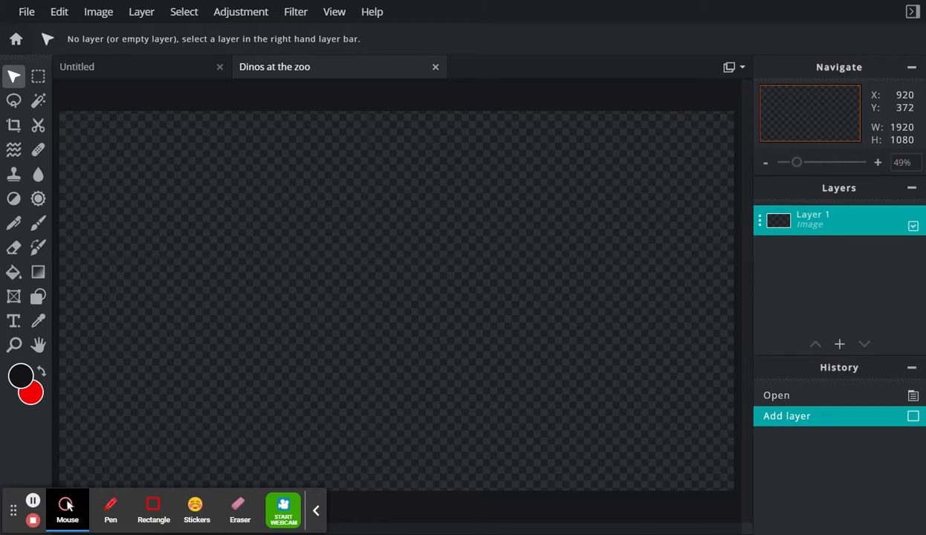
- Add the Blank_Park_Zoo_Entrance.jpg image as a layer in the current document
left_click(316, 513)
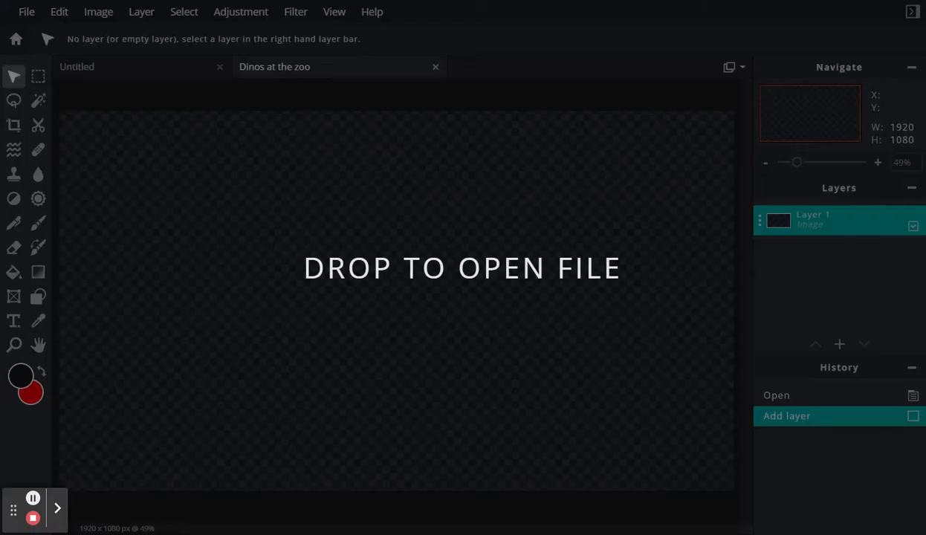
left_click_drag(463, 298, 518, 246)
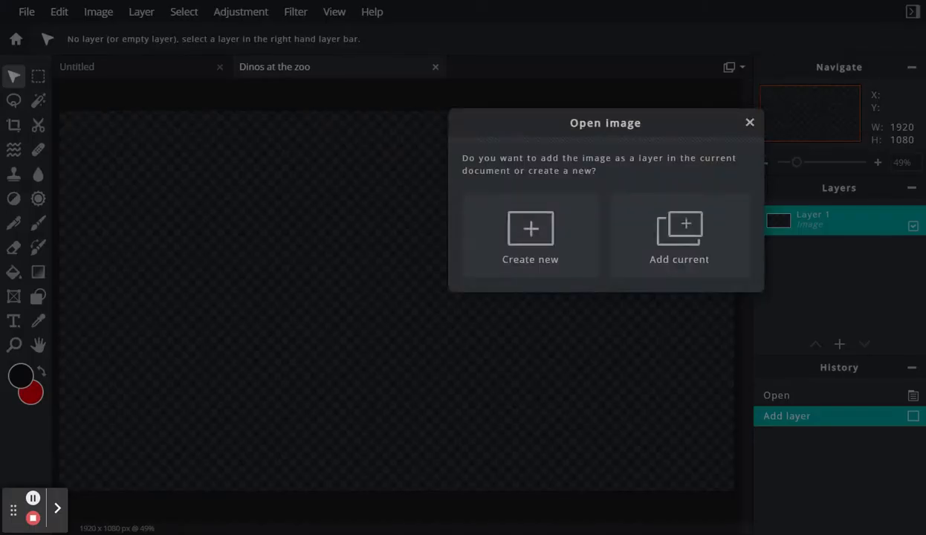
left_click(678, 230)
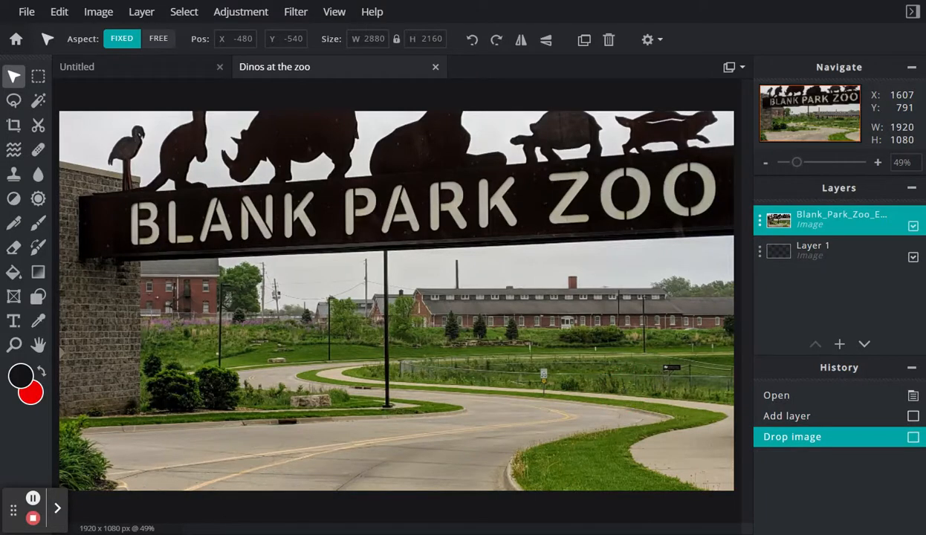
- Scale the zoo photo down to about 1445 × 1084 px, filling the canvas height and aligned with the canvas's left edge
left_click_drag(284, 255, 583, 450)
left_click(332, 269)
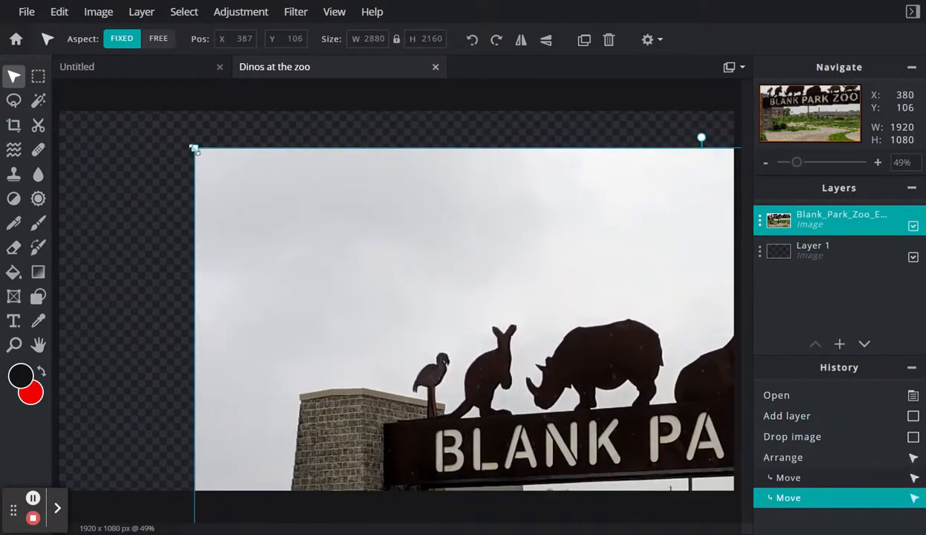
left_click_drag(194, 146, 554, 421)
left_click_drag(595, 432, 146, 146)
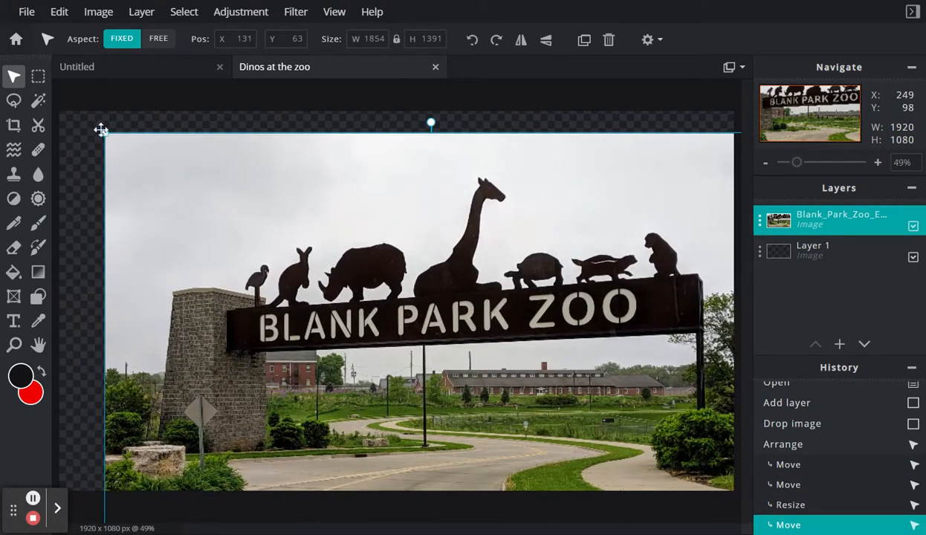
left_click_drag(103, 133, 265, 254)
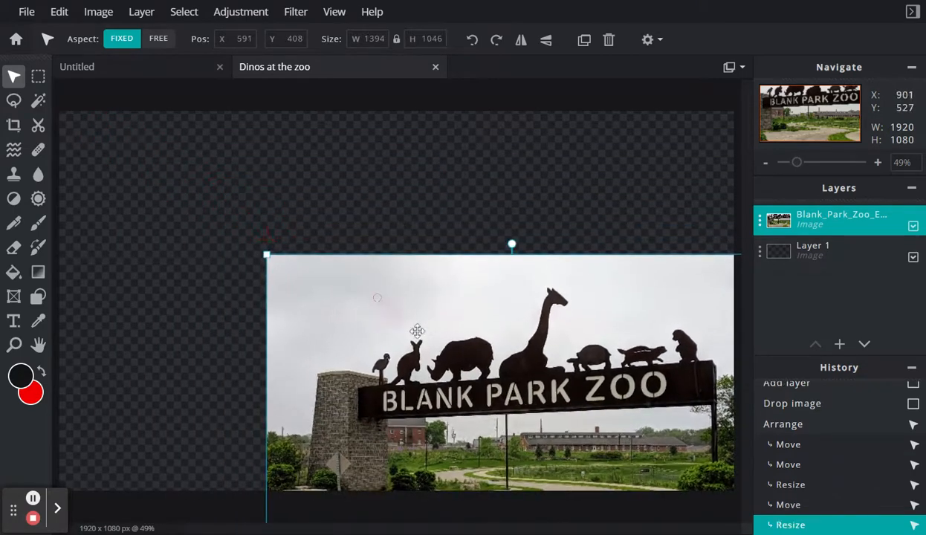
left_click_drag(413, 329, 225, 224)
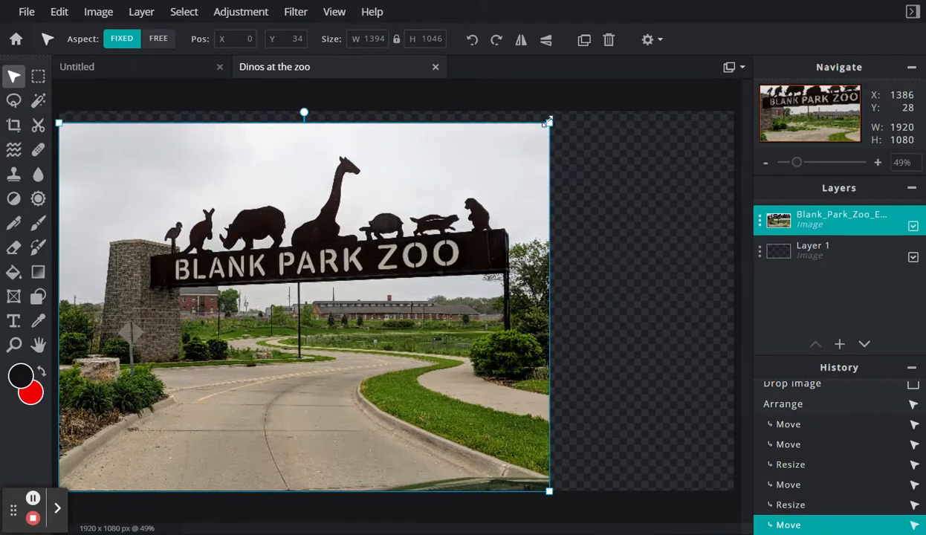
left_click_drag(549, 122, 567, 111)
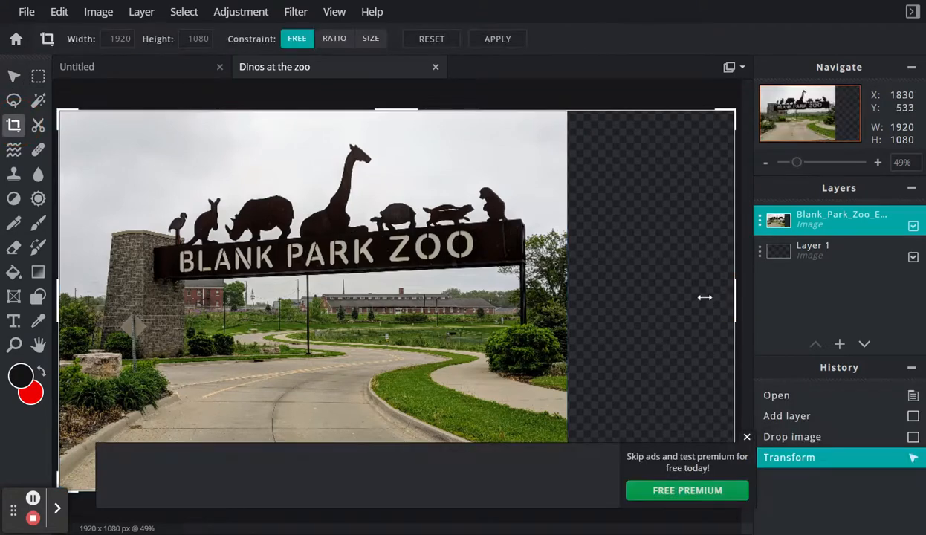
- Crop the empty area beside the zoo photo so the canvas becomes about 1435 × 1080 px
left_click_drag(715, 293, 566, 311)
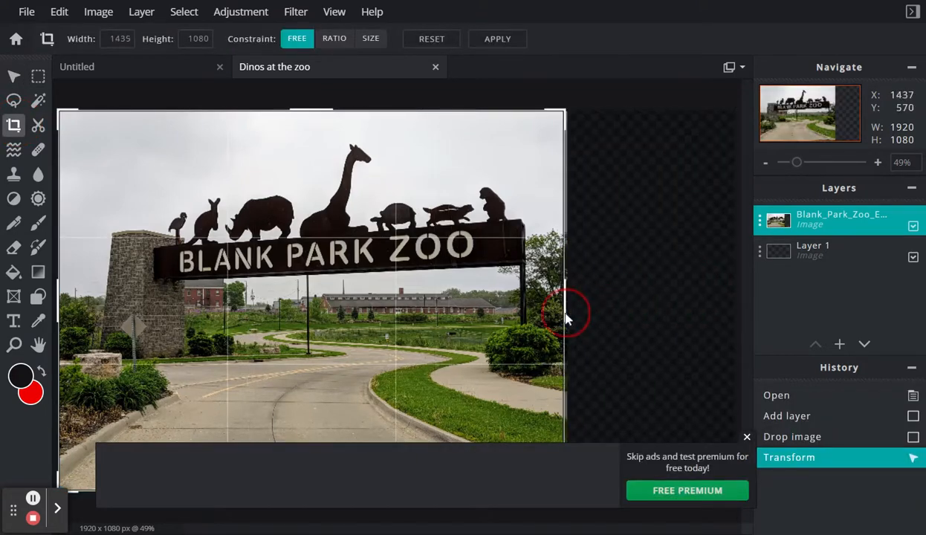
left_click_drag(626, 320, 738, 442)
left_click(747, 438)
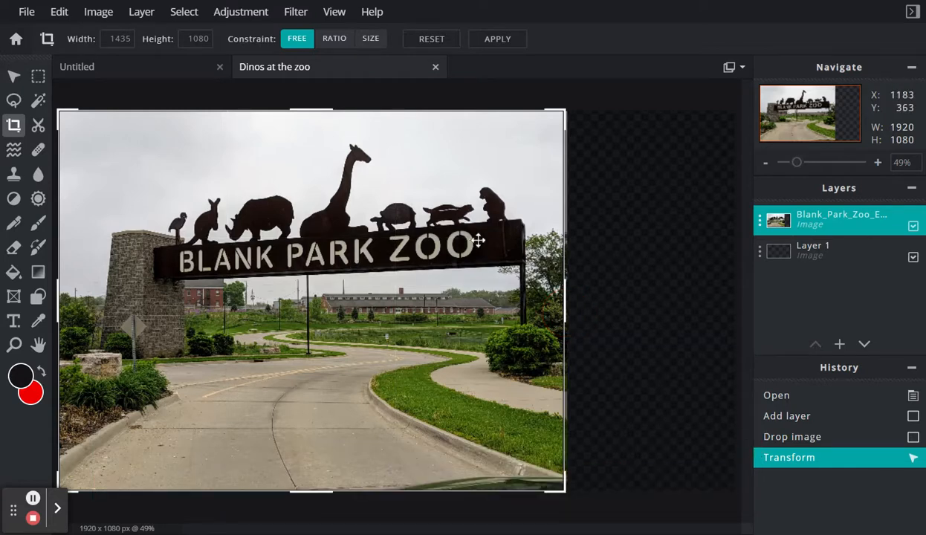
key("Return")
key("v")
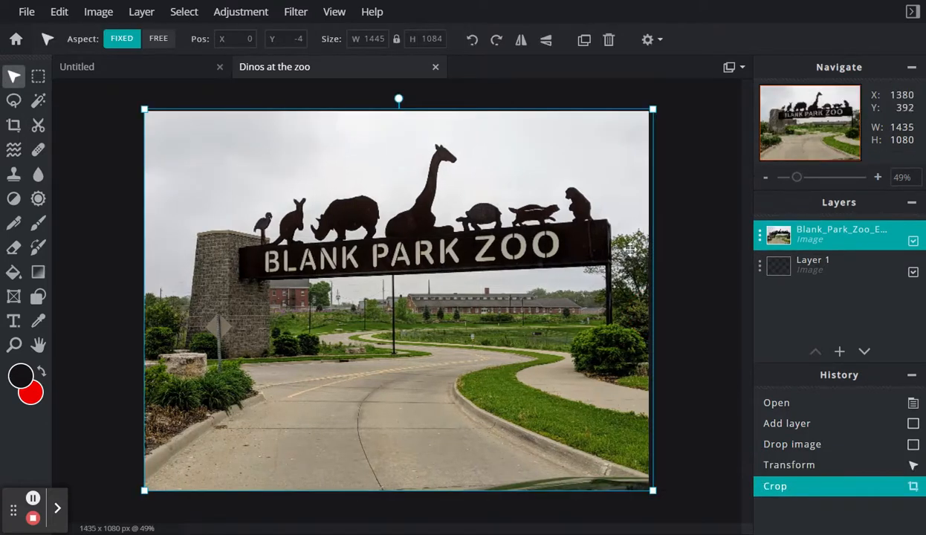
- Deselect the zoo photo and add the Dinos.jpg image as a layer in the current document
left_click(692, 242)
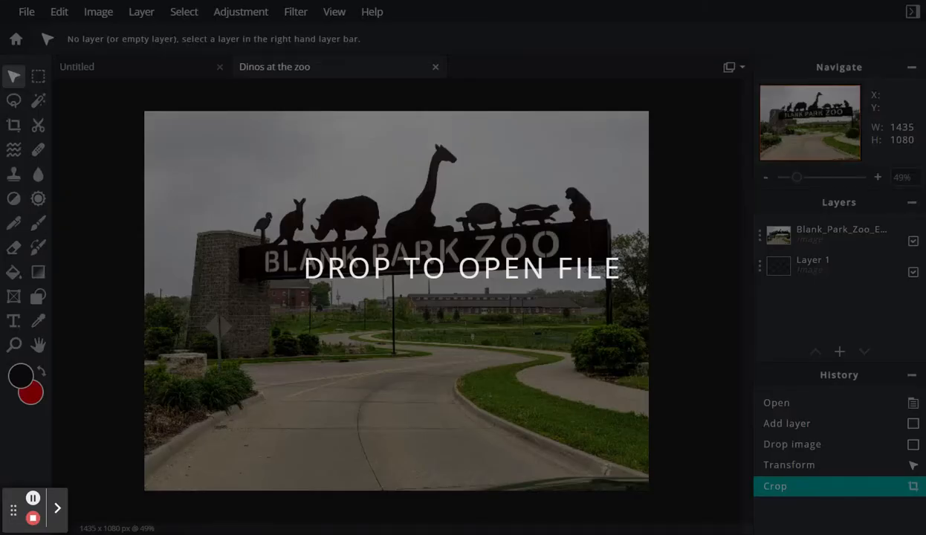
left_click_drag(606, 267, 606, 201)
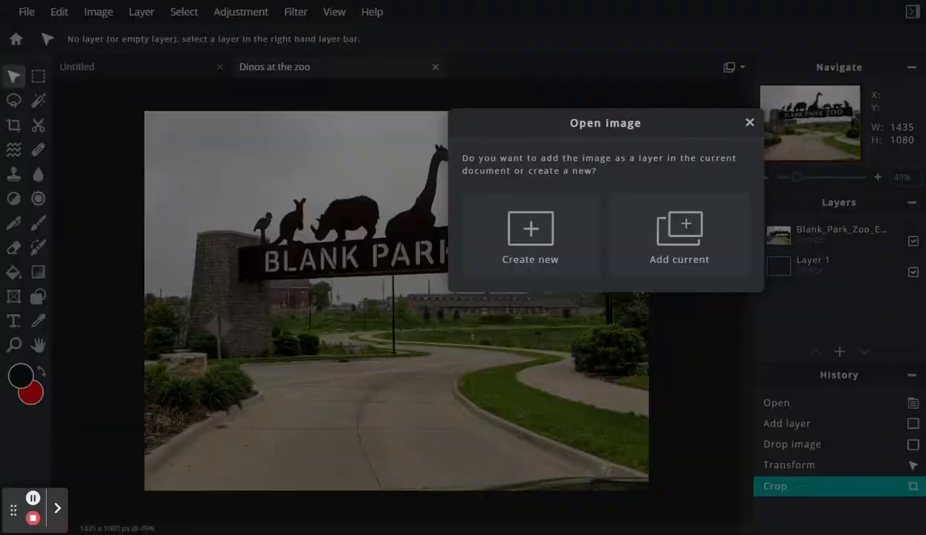
left_click(678, 236)
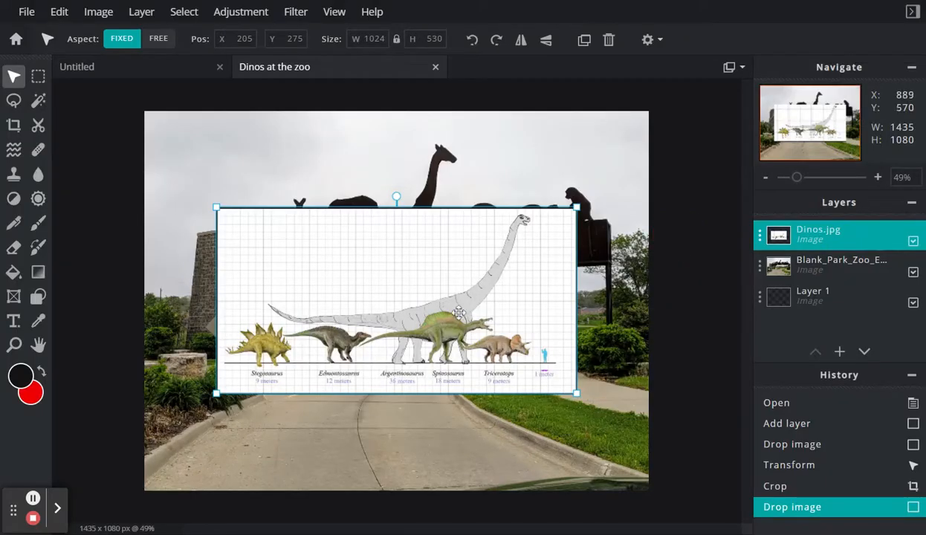
- Enlarge the Dinos.jpg layer to about 1310 × 678 px and shift it partly past the canvas's left edge
left_click_drag(445, 351, 443, 300)
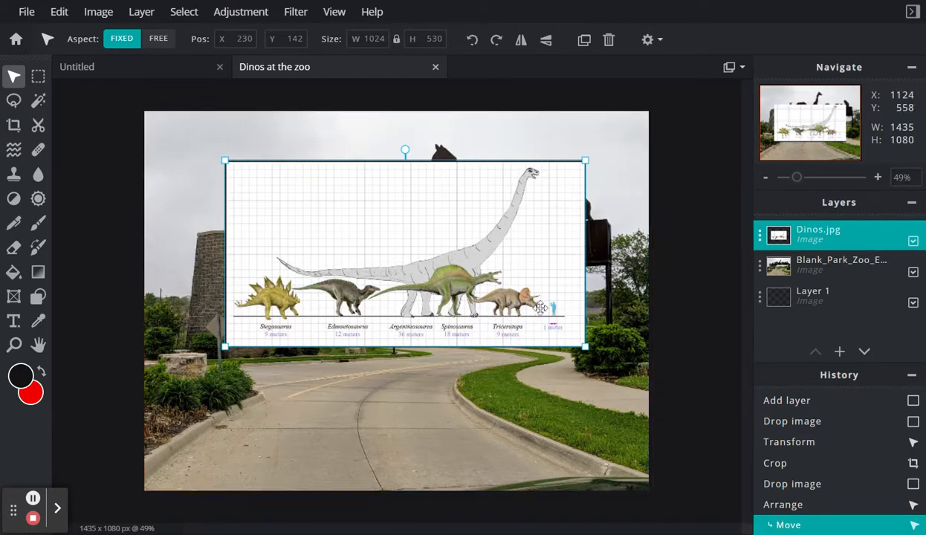
left_click_drag(524, 306, 411, 320)
left_click_drag(484, 188, 586, 136)
left_click_drag(431, 290, 381, 289)
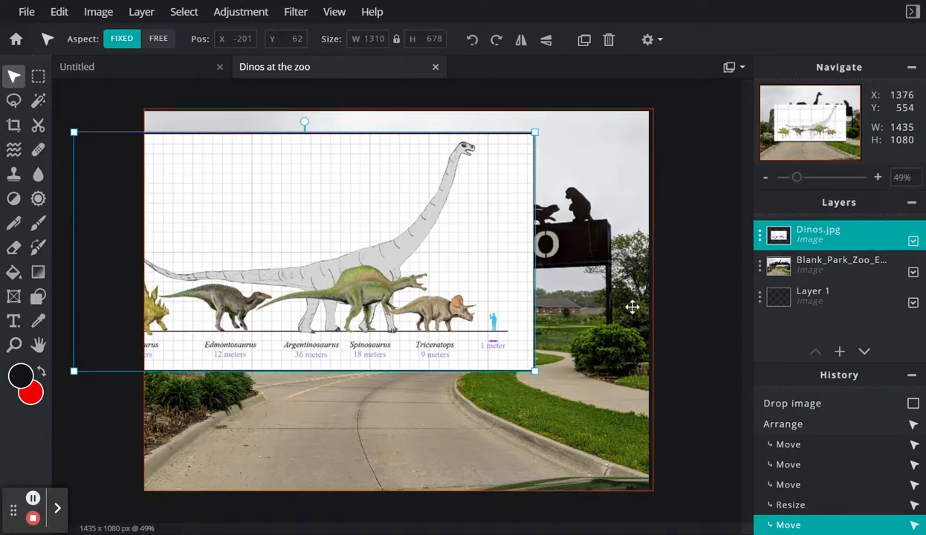
- Select the zoo photo layer and erase across the Spinosaurus's head area with the soft 40 px Eraser at 100% opacity
left_click(600, 321)
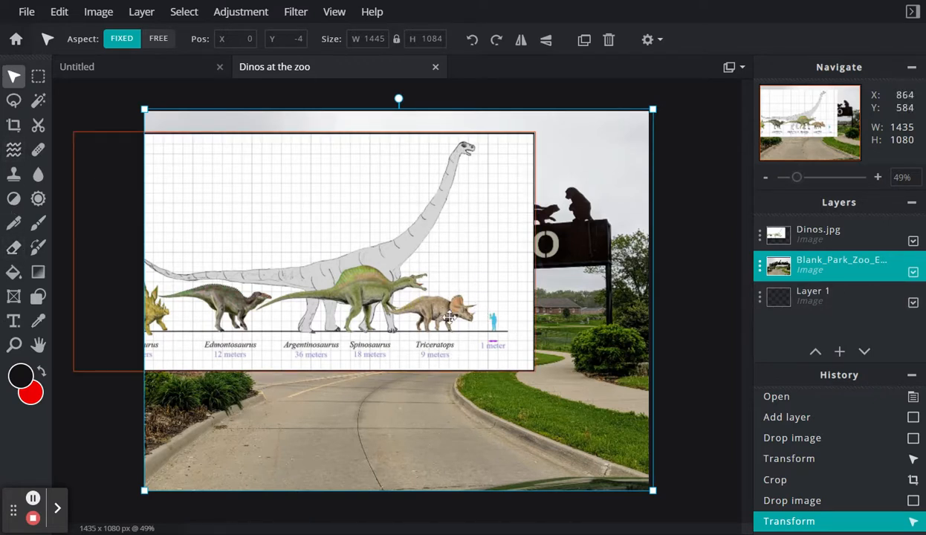
scroll(450, 320, "up", 5)
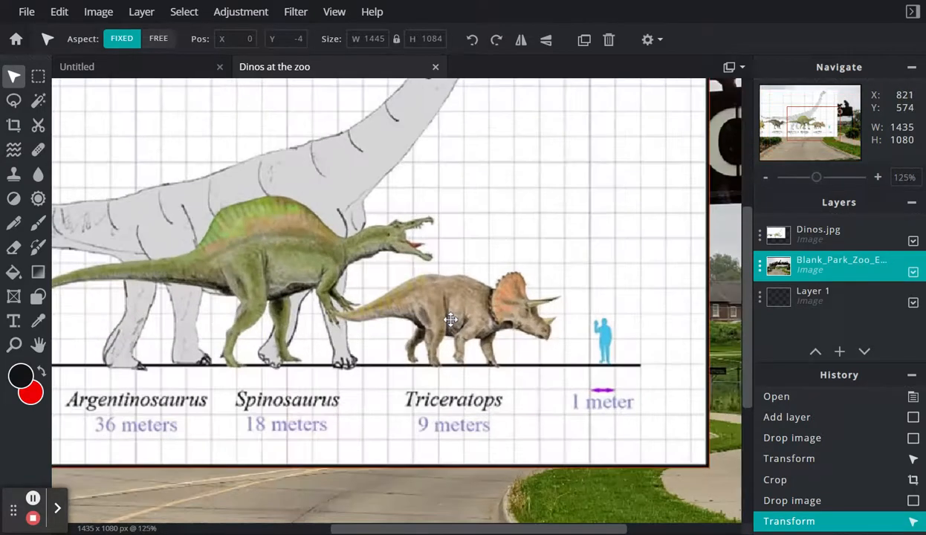
scroll(450, 319, "up", 3)
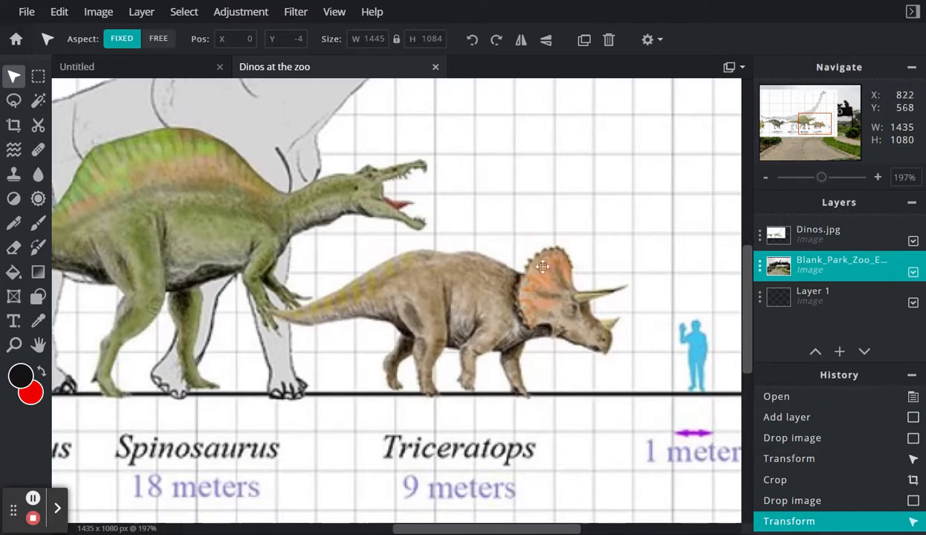
mouse_move(823, 181)
left_mouse_down()
mouse_move(836, 182)
mouse_move(804, 182)
mouse_move(831, 178)
left_mouse_up()
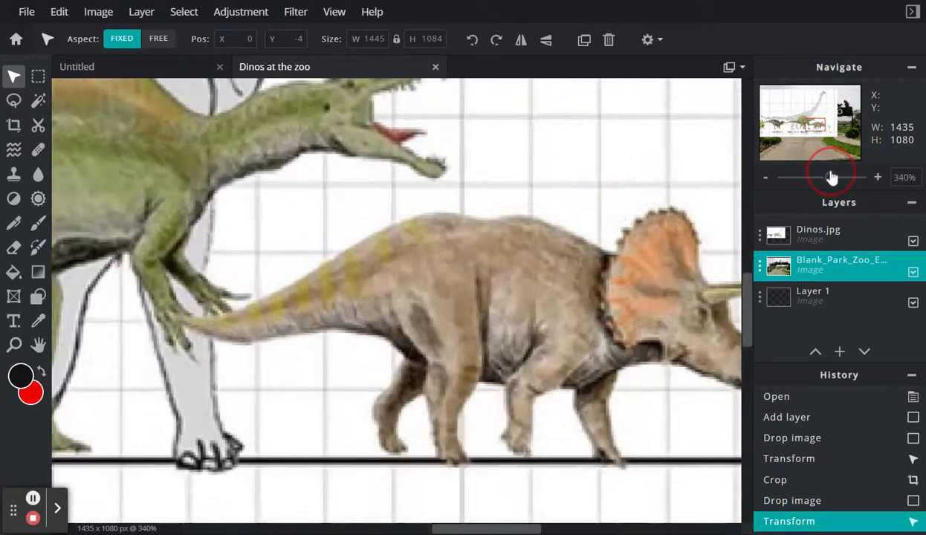
left_click_drag(785, 126, 810, 128)
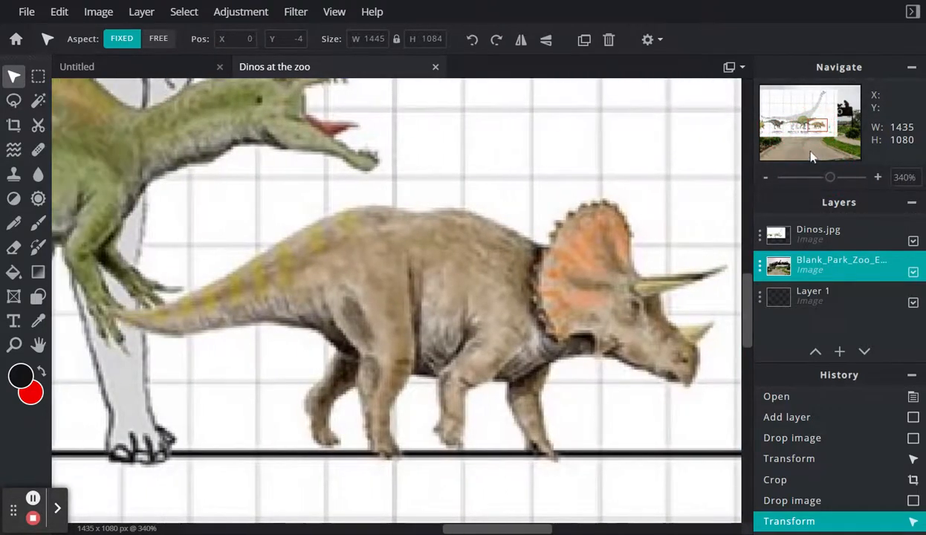
left_click_drag(830, 180, 830, 185)
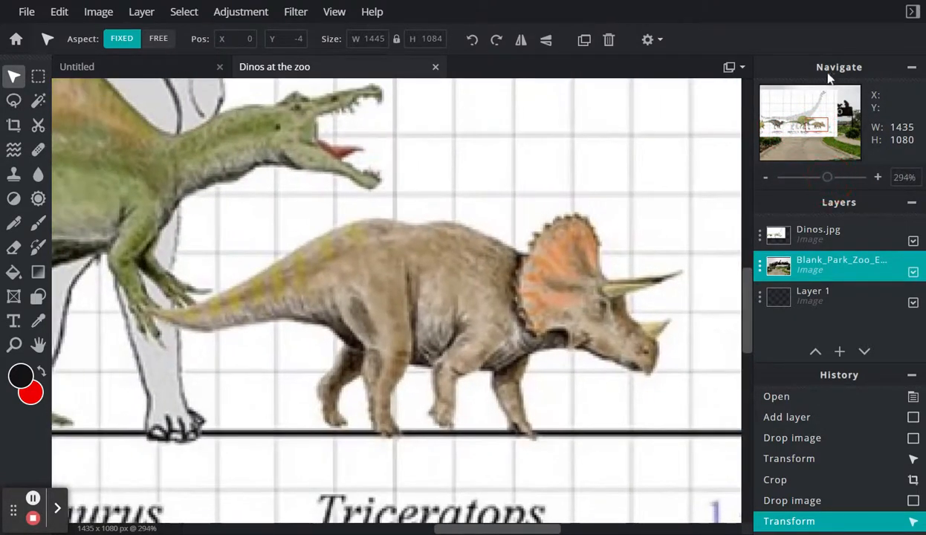
left_click(15, 109)
left_click(15, 272)
left_click(15, 248)
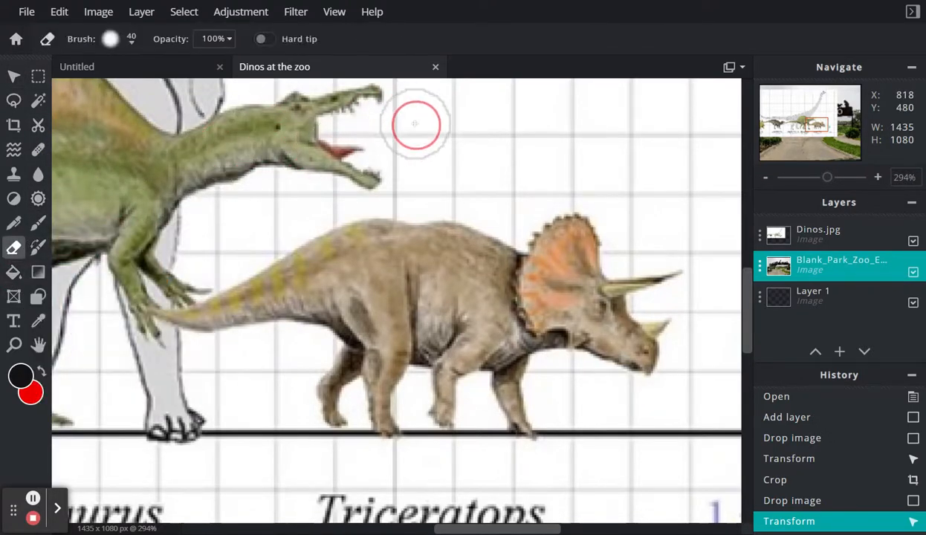
left_click_drag(416, 124, 320, 143)
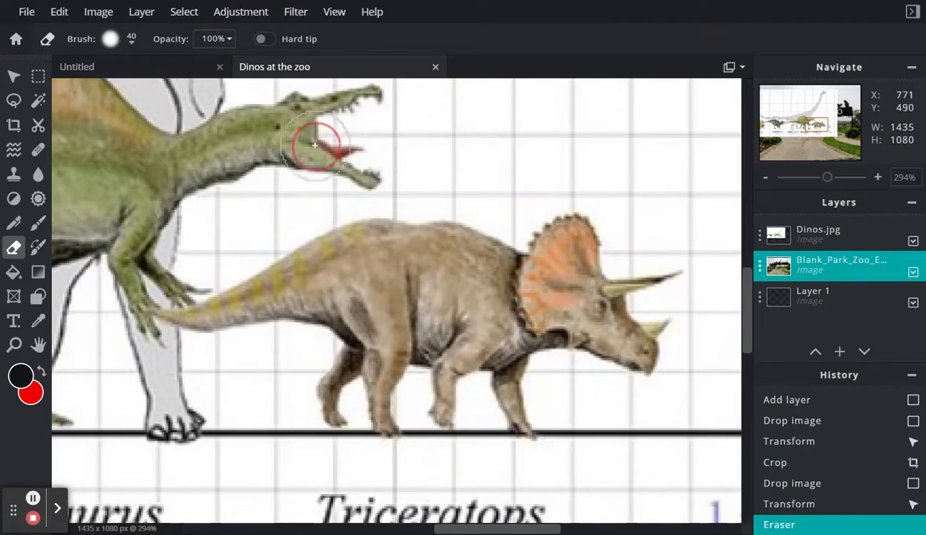
left_click(244, 148)
- Erase a short stroke over the "1 meter" label area with the zoo photo layer still active
scroll(244, 149, "down", 3)
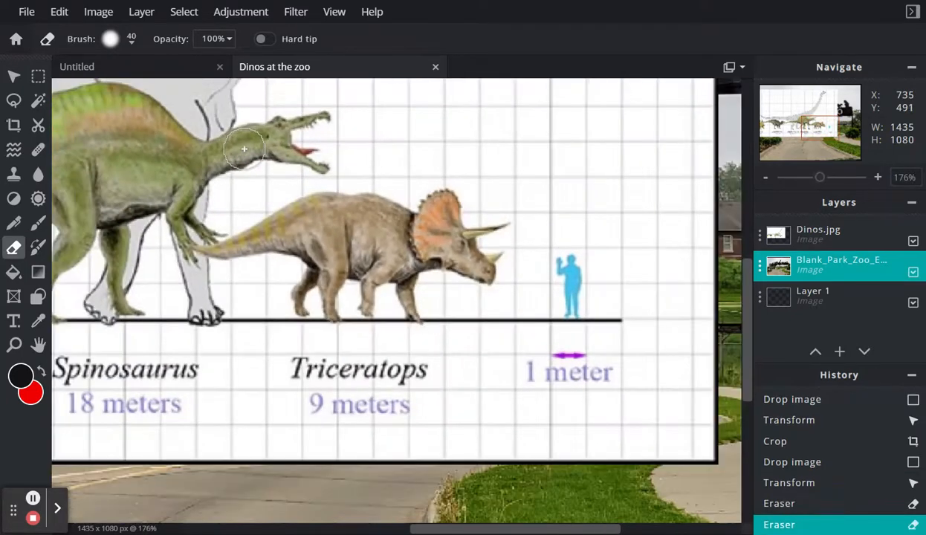
scroll(244, 149, "down", 2)
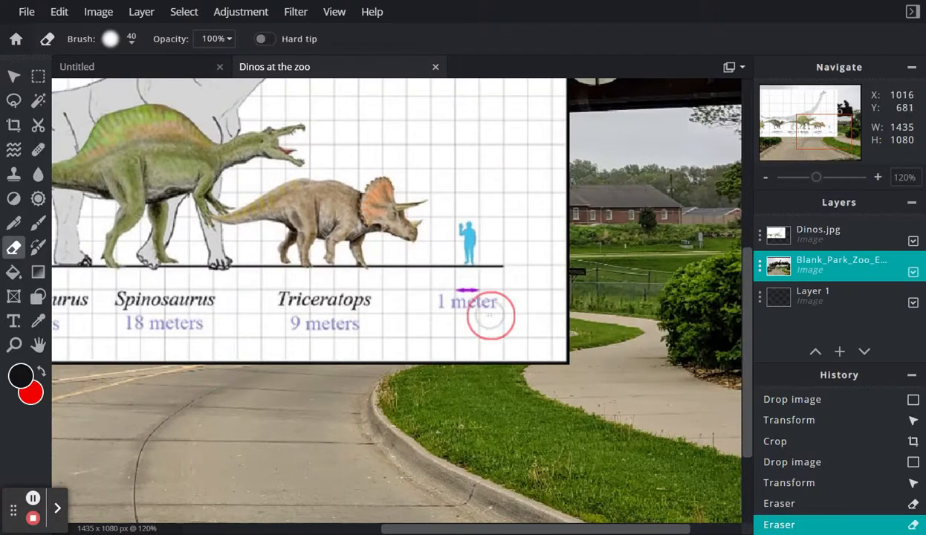
mouse_move(490, 315)
left_mouse_down()
mouse_move(498, 296)
mouse_move(486, 303)
mouse_move(480, 291)
left_mouse_up()
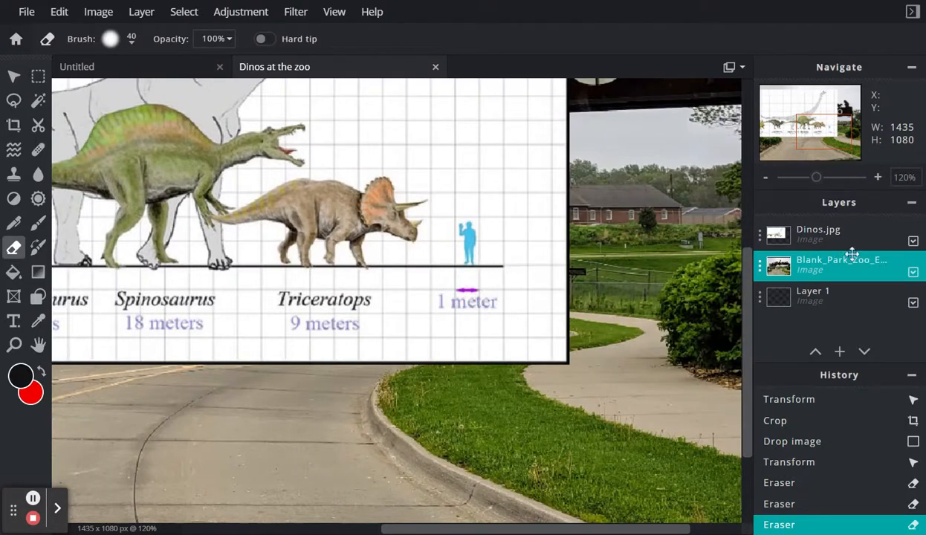
left_click(761, 269)
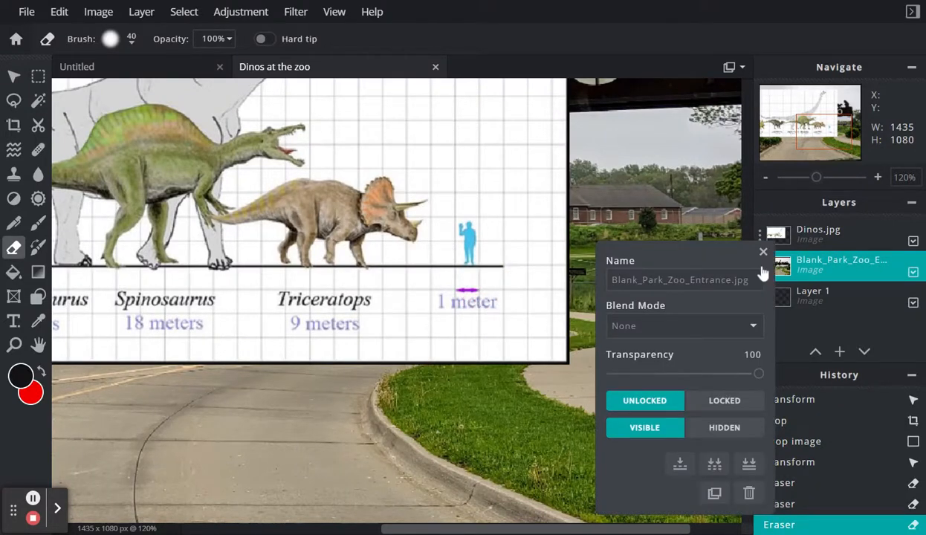
left_click(763, 253)
left_click(103, 14)
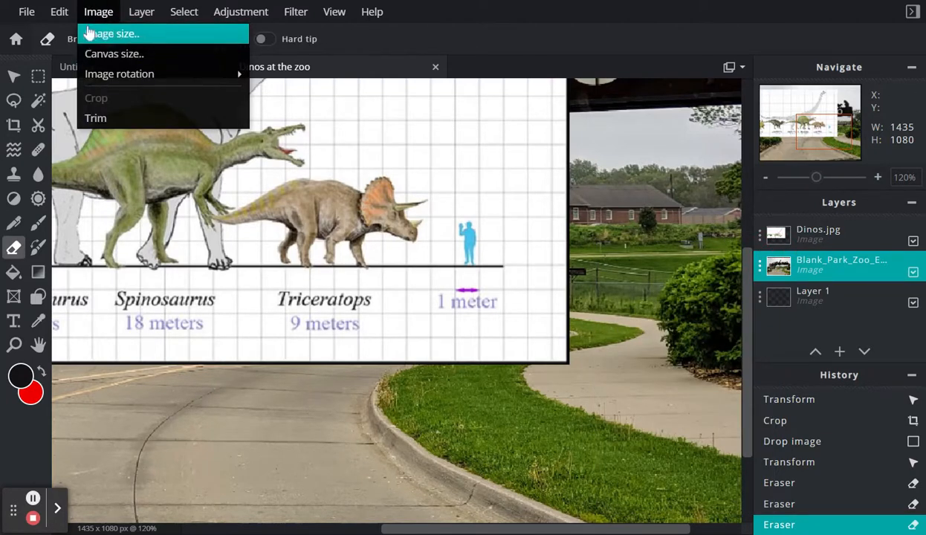
left_click(60, 12)
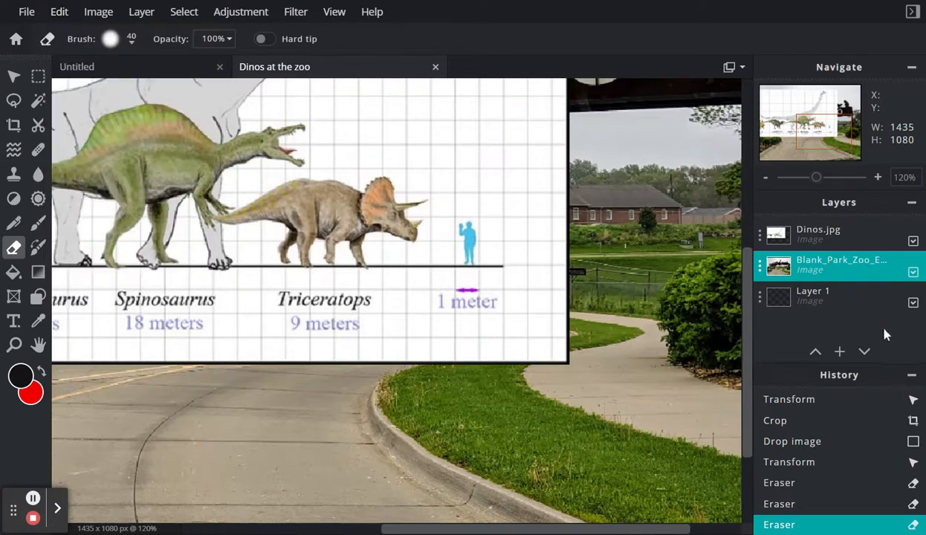
- Toggle the zoo photo layer's visibility off and back on, and hide the Dinos.jpg layer
left_click(913, 273)
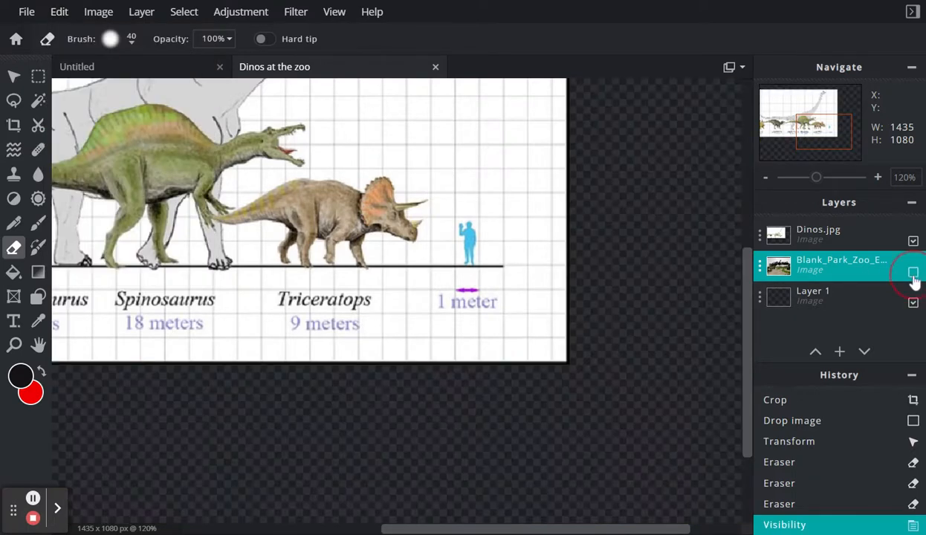
left_click(913, 274)
left_click(913, 242)
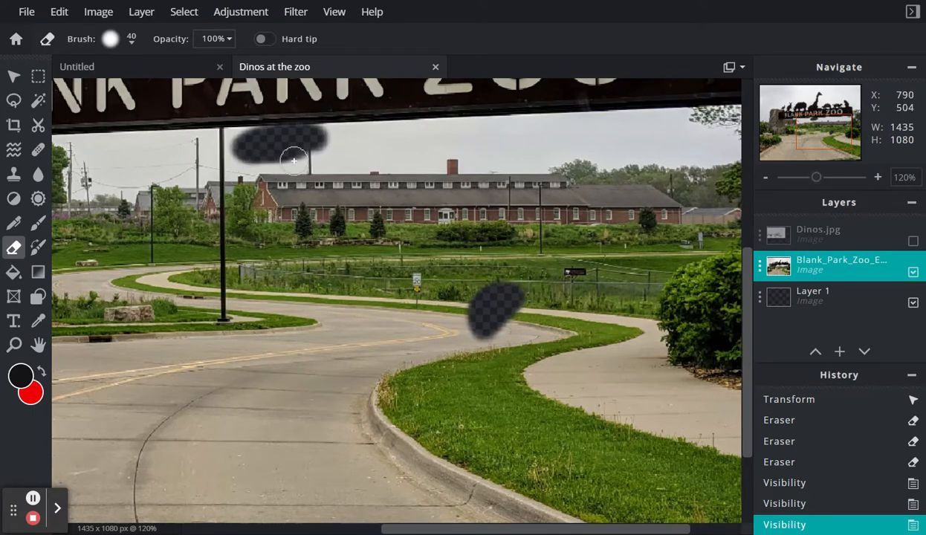
- Undo the visibility changes and all eraser strokes on the zoo photo layer, back to the Dinos.jpg transform
key("ctrl+z")
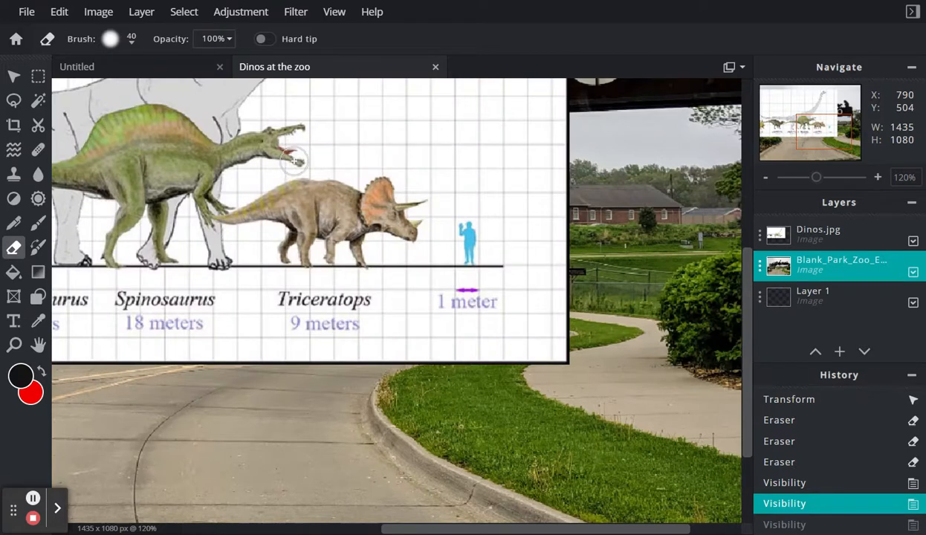
key("ctrl+z")
key("ctrl+z")
key("ctrl+z")
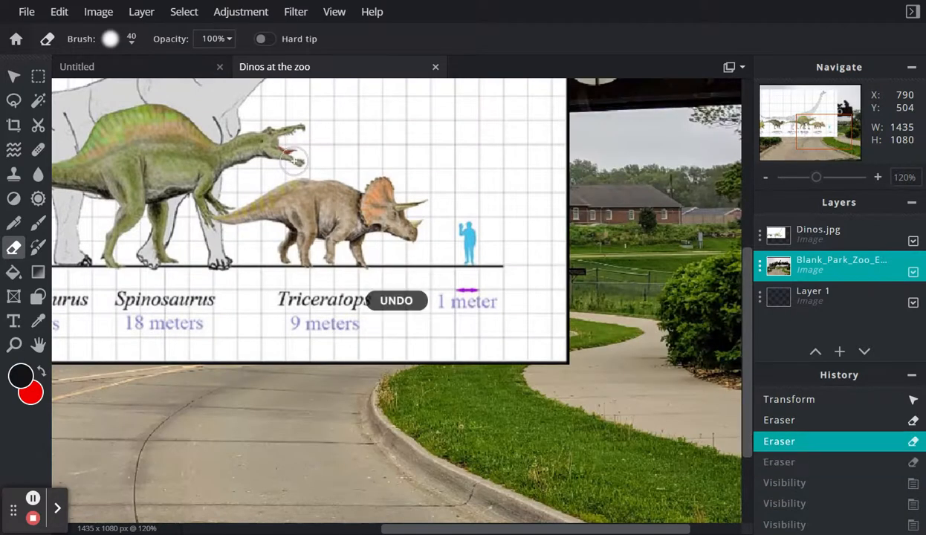
key("ctrl+z")
key("ctrl+z")
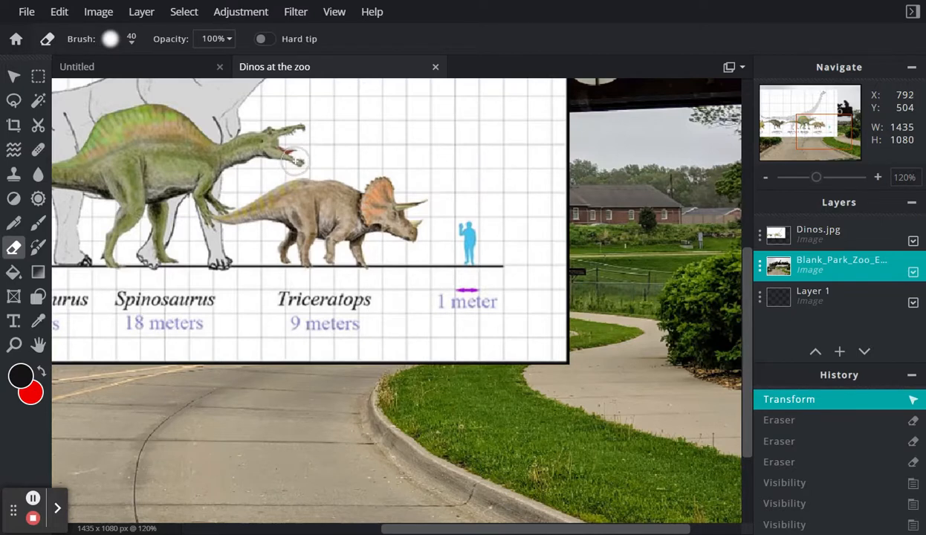
- Select the Dinos.jpg layer and erase a diagonal band across the chart's corner beside the "1 meter" label
left_click(812, 240)
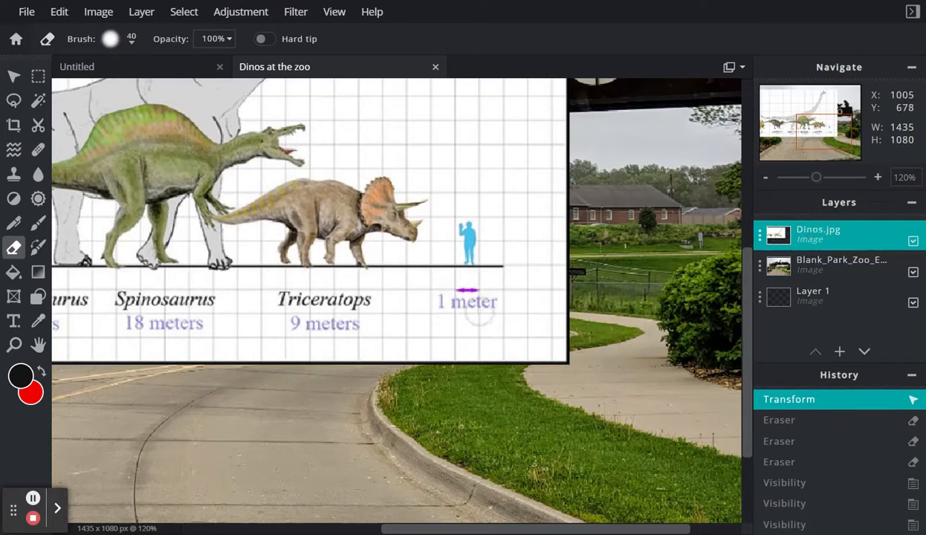
mouse_move(552, 261)
left_mouse_down()
mouse_move(527, 273)
mouse_move(496, 336)
mouse_move(446, 357)
left_mouse_up()
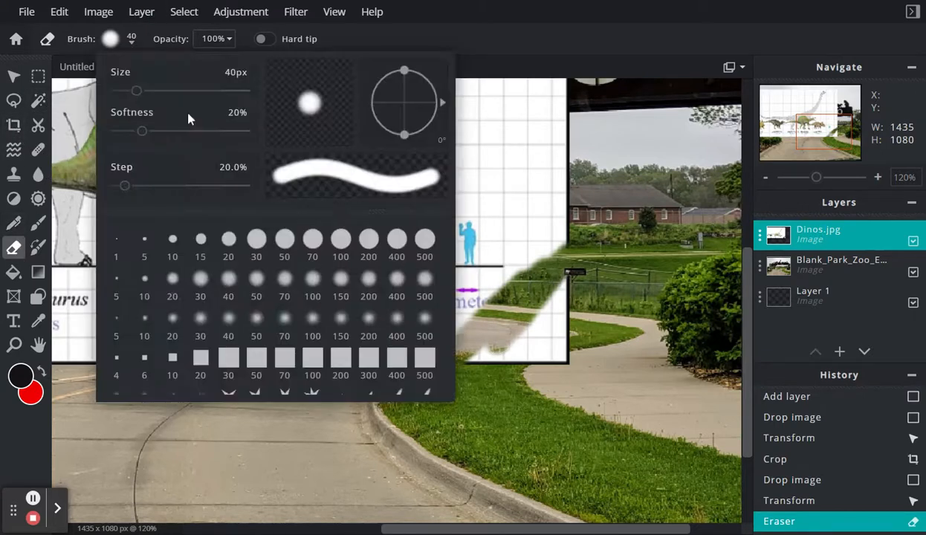
- Set the eraser size to 550 px and erase most of the dinosaur chart, keeping the area around the Triceratops
left_click_drag(177, 97, 208, 99)
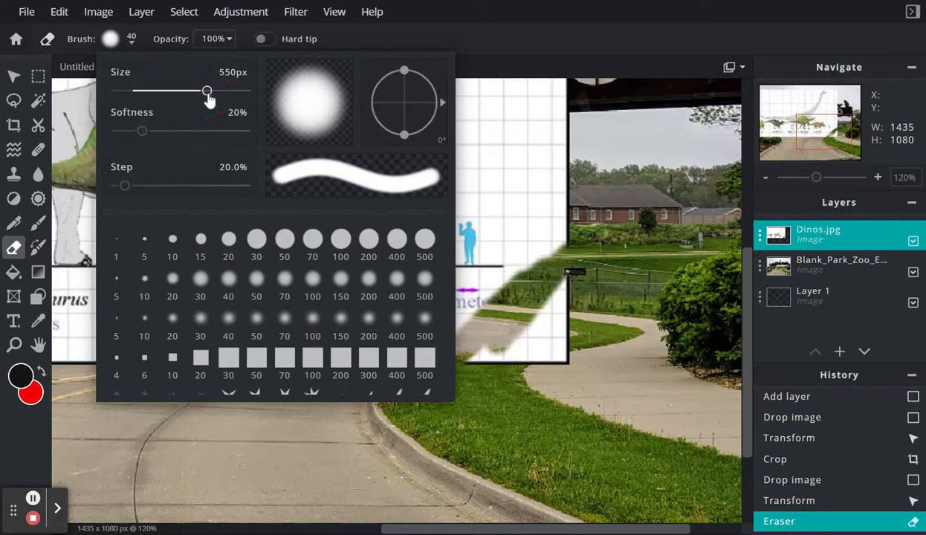
key("ctrl+minus")
key("ctrl+minus")
key("ctrl+minus")
key("ctrl+minus")
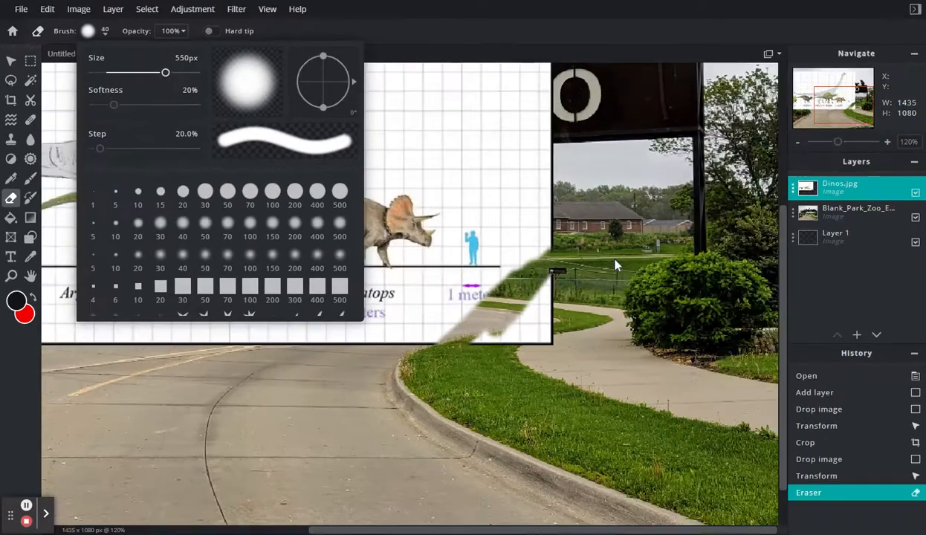
scroll(578, 201, "down", 2)
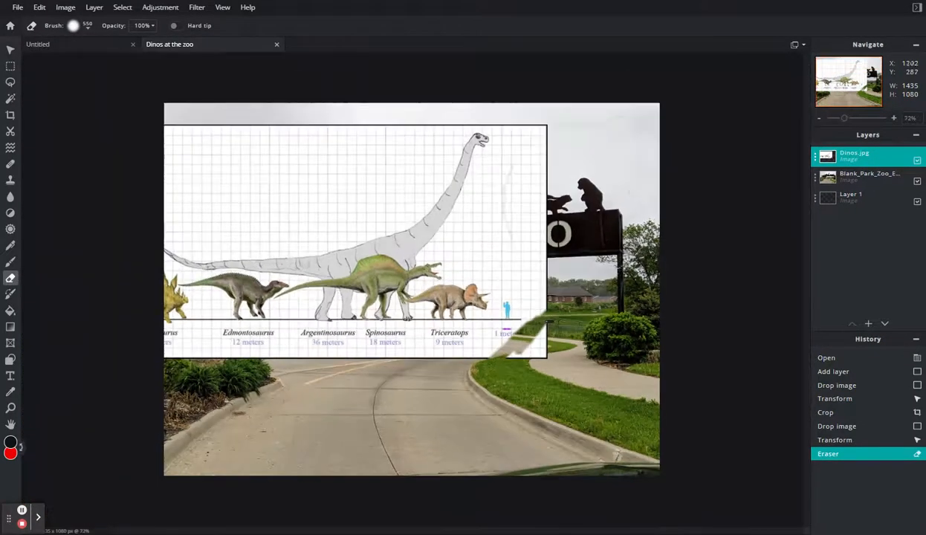
scroll(529, 253, "up", 1)
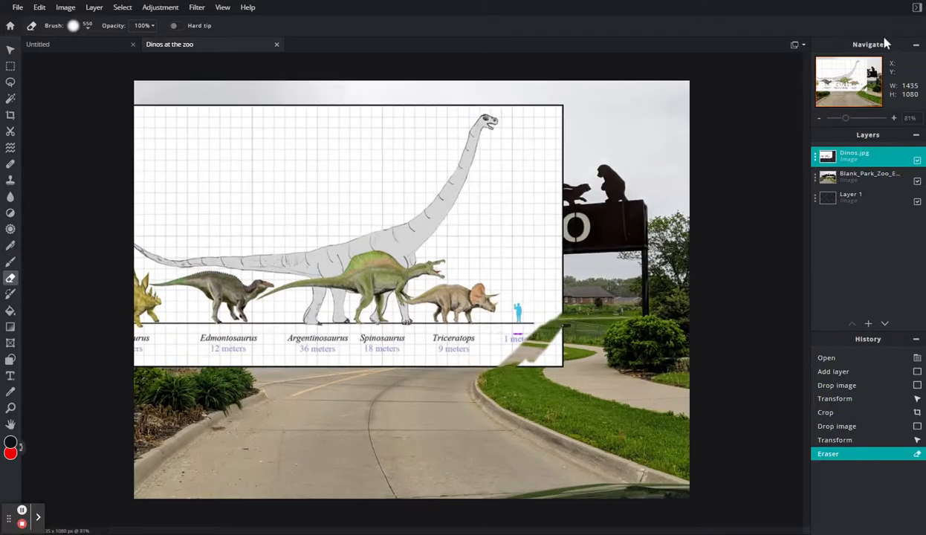
mouse_move(587, 246)
left_mouse_down()
mouse_move(531, 282)
mouse_move(598, 262)
mouse_move(576, 159)
mouse_move(304, 113)
mouse_move(188, 143)
mouse_move(127, 231)
mouse_move(164, 327)
mouse_move(270, 305)
mouse_move(349, 245)
mouse_move(446, 223)
mouse_move(498, 182)
mouse_move(512, 191)
left_mouse_up()
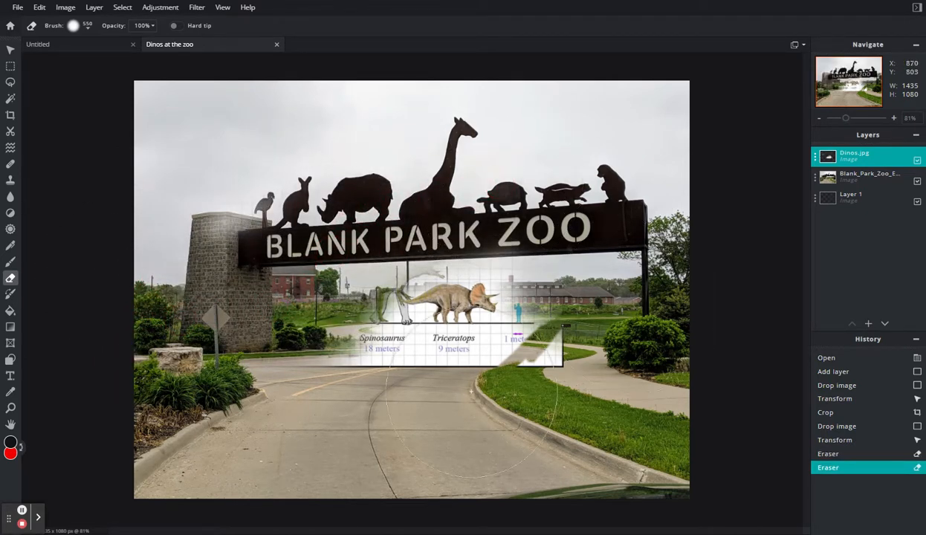
mouse_move(555, 382)
left_mouse_down()
mouse_move(554, 419)
mouse_move(519, 433)
mouse_move(425, 428)
mouse_move(305, 397)
mouse_move(430, 429)
mouse_move(556, 419)
mouse_move(401, 420)
mouse_move(344, 396)
mouse_move(323, 372)
mouse_move(373, 393)
left_mouse_up()
- Set the eraser to 95 px with 0% softness and erase the leftover chart, labels and neighbouring figures around the Triceratops
scroll(751, 248, "up", 3)
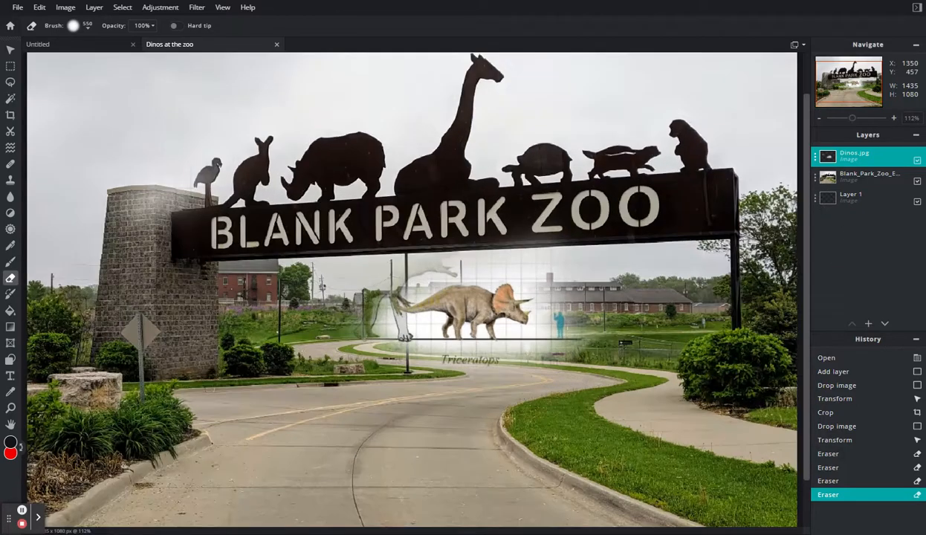
left_click_drag(877, 122, 862, 128)
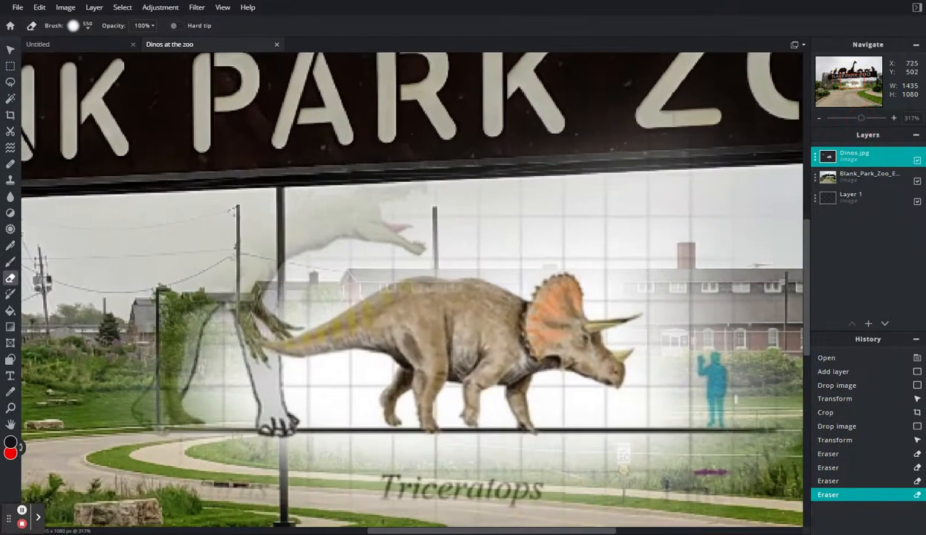
left_click(88, 25)
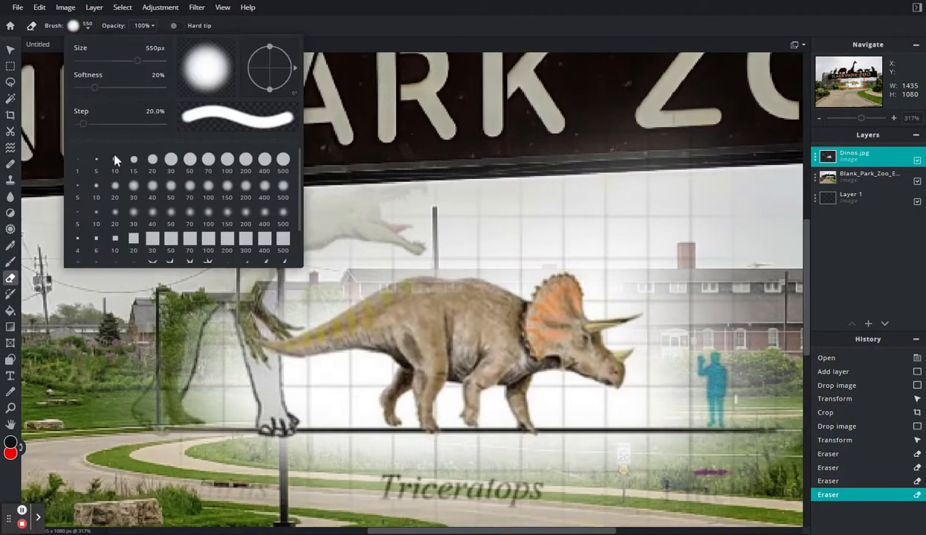
left_click_drag(108, 63, 47, 94)
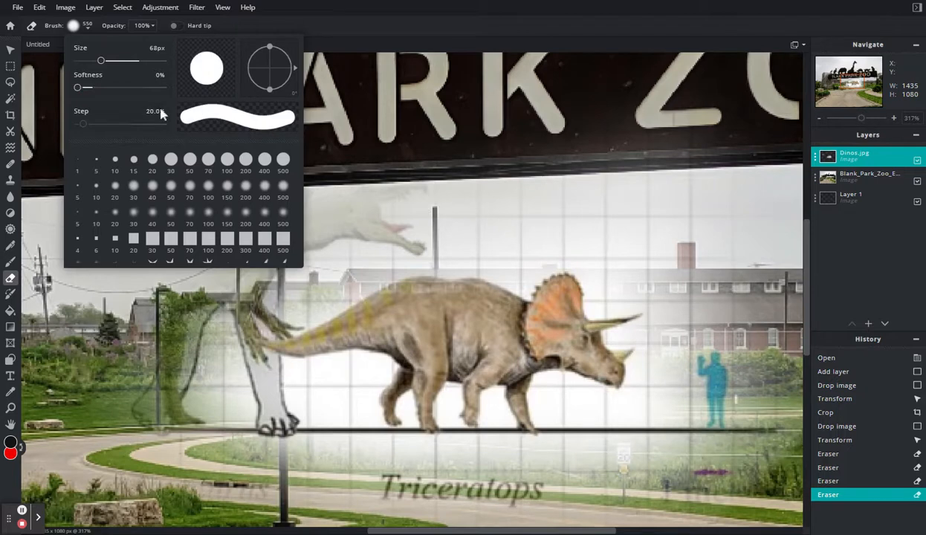
mouse_move(107, 64)
left_mouse_down()
mouse_move(119, 65)
mouse_move(109, 64)
left_mouse_up()
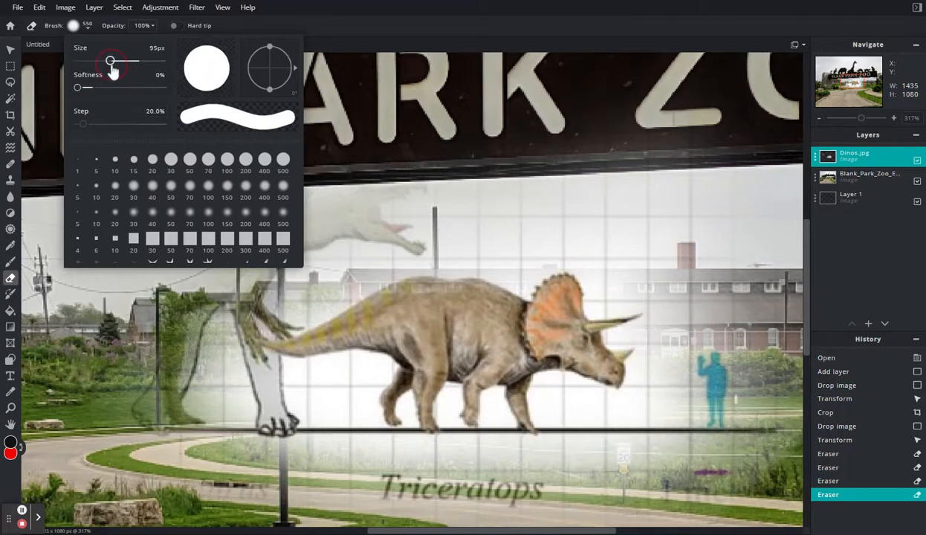
left_click(424, 198)
mouse_move(432, 170)
left_mouse_down()
mouse_move(341, 180)
mouse_move(286, 208)
mouse_move(459, 184)
mouse_move(473, 174)
mouse_move(640, 181)
mouse_move(728, 236)
mouse_move(749, 262)
mouse_move(764, 353)
mouse_move(726, 434)
mouse_move(650, 508)
mouse_move(498, 523)
mouse_move(402, 519)
mouse_move(316, 493)
mouse_move(271, 436)
mouse_move(184, 421)
mouse_move(178, 332)
mouse_move(221, 270)
mouse_move(245, 258)
mouse_move(247, 272)
mouse_move(308, 261)
mouse_move(363, 214)
mouse_move(450, 197)
mouse_move(490, 194)
left_mouse_up()
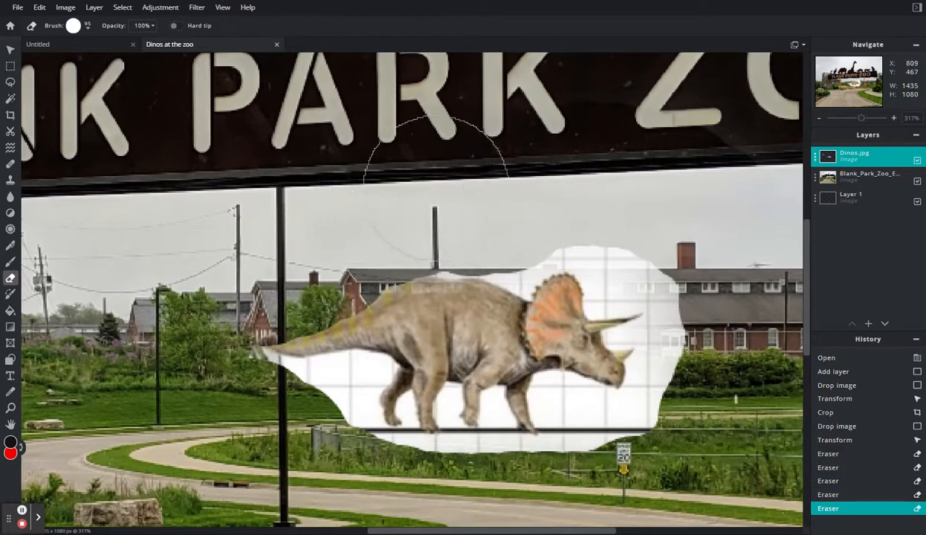
left_click(441, 201)
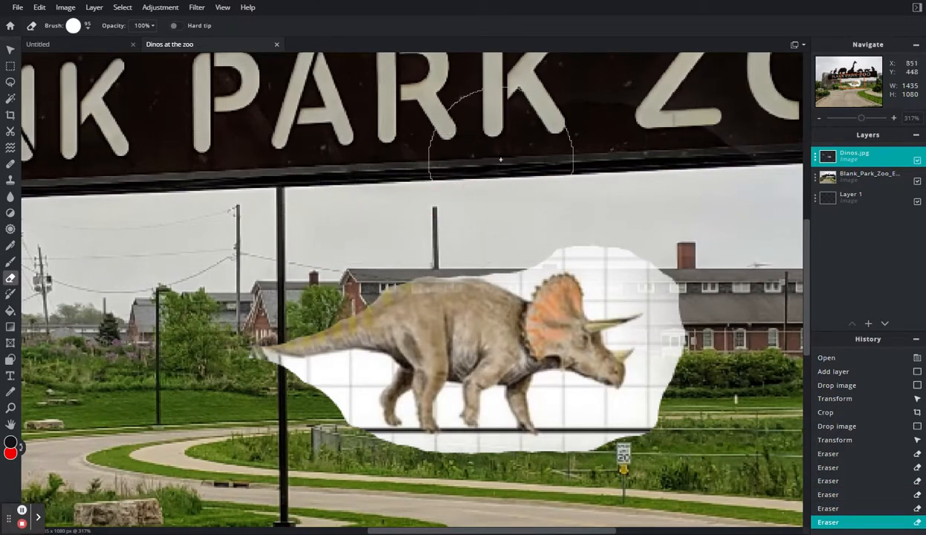
- Reduce the eraser to 19 px and trim the white background close to the Triceratops's head, belly, legs and tail
left_click(88, 26)
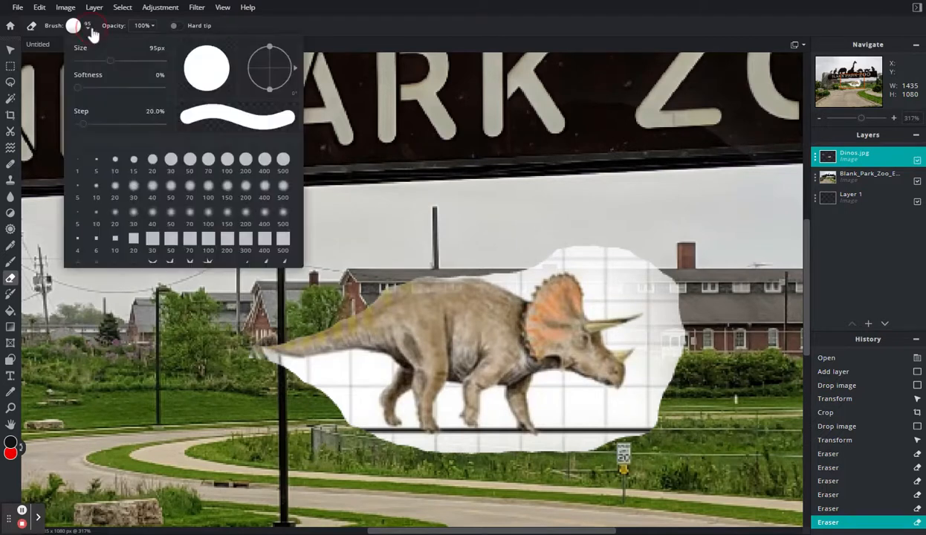
left_click_drag(89, 66, 83, 60)
left_click(657, 273)
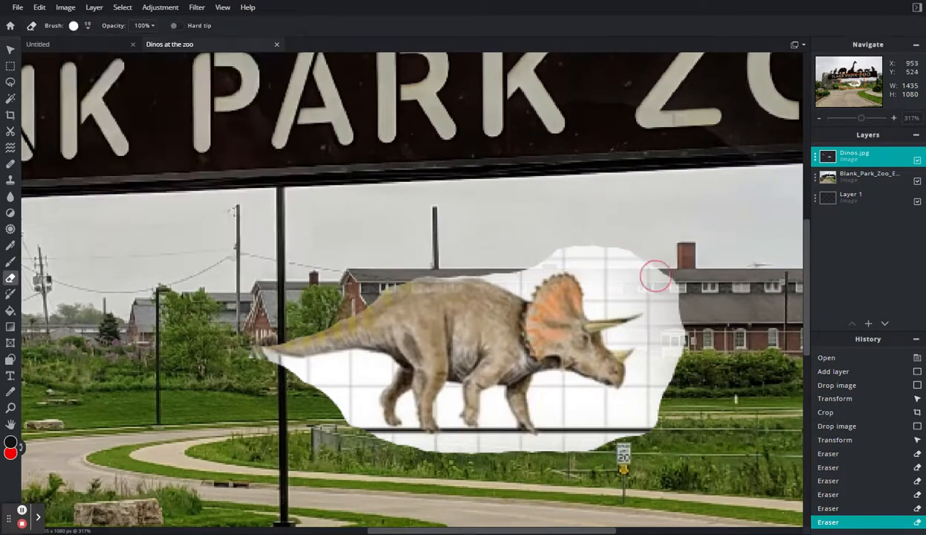
mouse_move(582, 253)
left_mouse_down()
mouse_move(547, 251)
mouse_move(518, 273)
mouse_move(481, 260)
left_mouse_up()
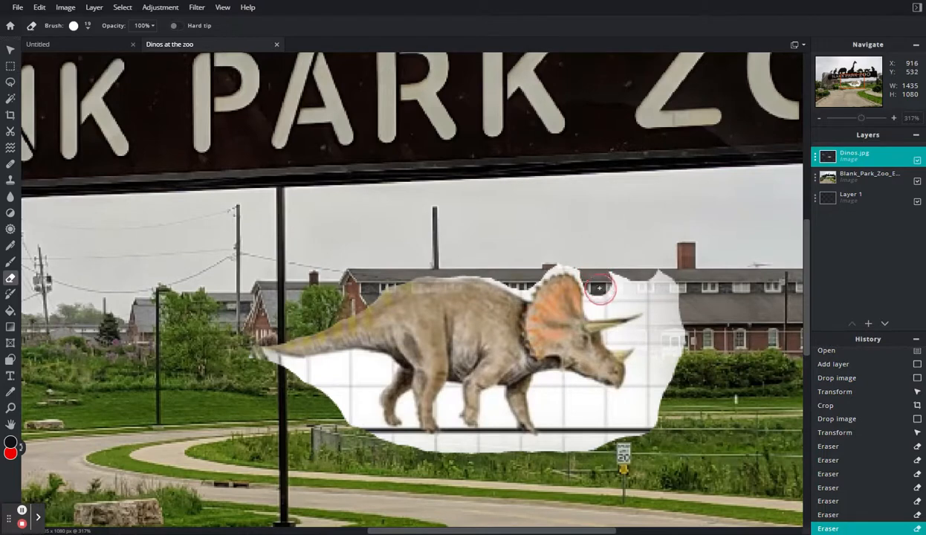
mouse_move(598, 297)
left_mouse_down()
mouse_move(623, 299)
mouse_move(627, 288)
mouse_move(614, 269)
mouse_move(658, 276)
mouse_move(672, 307)
mouse_move(645, 291)
mouse_move(658, 313)
mouse_move(655, 414)
mouse_move(574, 461)
mouse_move(529, 384)
mouse_move(571, 401)
mouse_move(543, 392)
mouse_move(532, 375)
mouse_move(600, 397)
mouse_move(628, 427)
mouse_move(564, 419)
mouse_move(558, 401)
mouse_move(644, 390)
mouse_move(638, 355)
mouse_move(650, 338)
mouse_move(641, 327)
mouse_move(650, 332)
left_mouse_up()
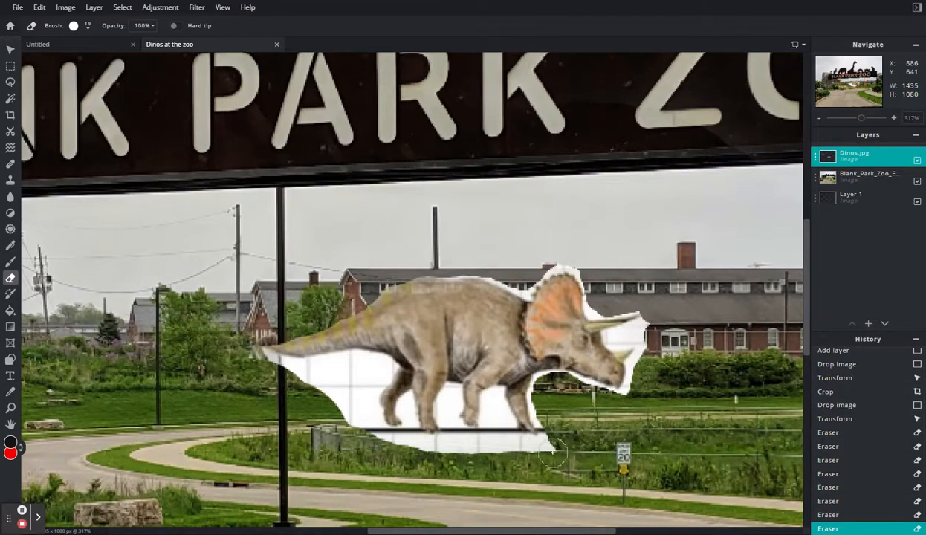
mouse_move(554, 451)
left_mouse_down()
mouse_move(556, 438)
mouse_move(543, 437)
mouse_move(432, 442)
mouse_move(339, 403)
mouse_move(271, 358)
mouse_move(383, 367)
mouse_move(362, 373)
mouse_move(341, 408)
mouse_move(364, 407)
mouse_move(339, 380)
mouse_move(365, 418)
mouse_move(352, 394)
mouse_move(357, 375)
left_mouse_up()
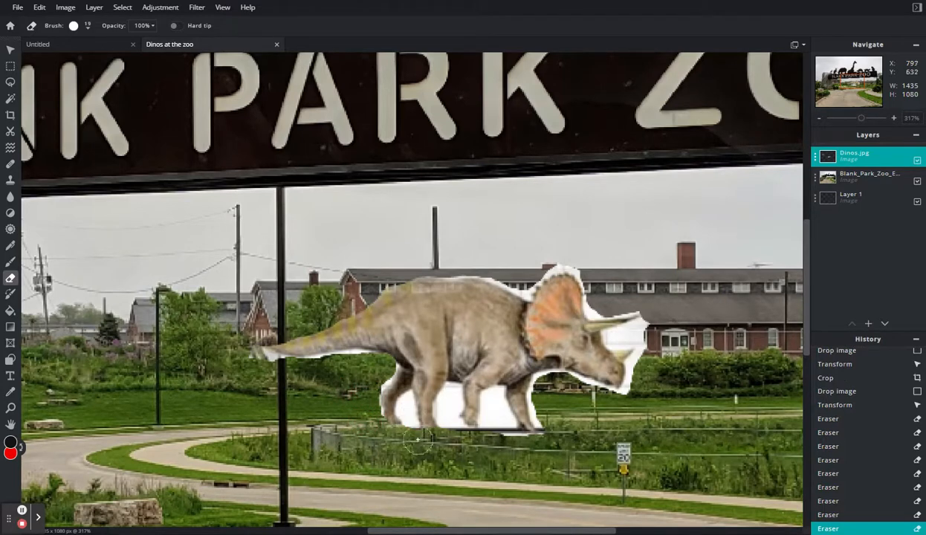
- Set the eraser to 5 px and erase the white areas between the legs, at the feet, between the horns and by the jaw
left_click(88, 26)
left_click_drag(84, 63, 80, 63)
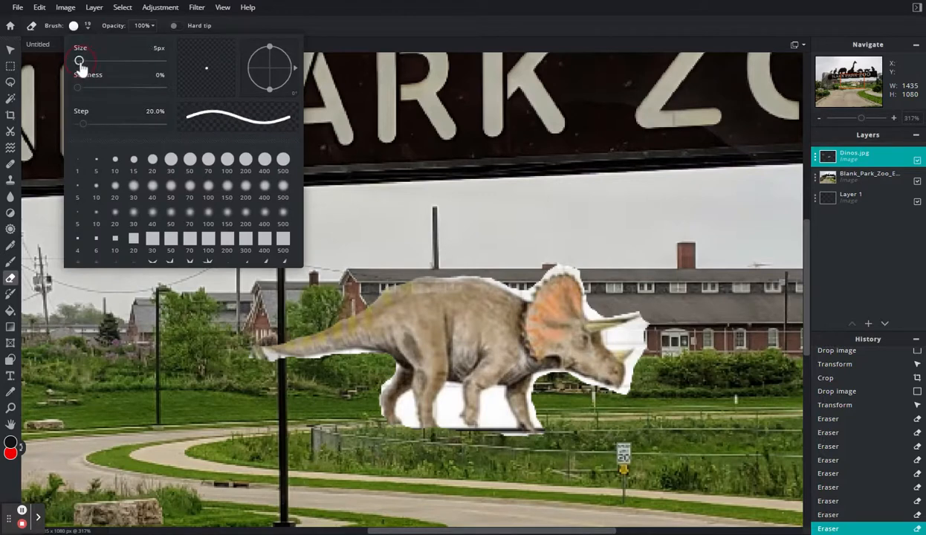
left_click(496, 419)
mouse_move(496, 422)
left_mouse_down()
mouse_move(472, 393)
mouse_move(503, 438)
mouse_move(493, 391)
mouse_move(479, 402)
mouse_move(484, 414)
left_mouse_up()
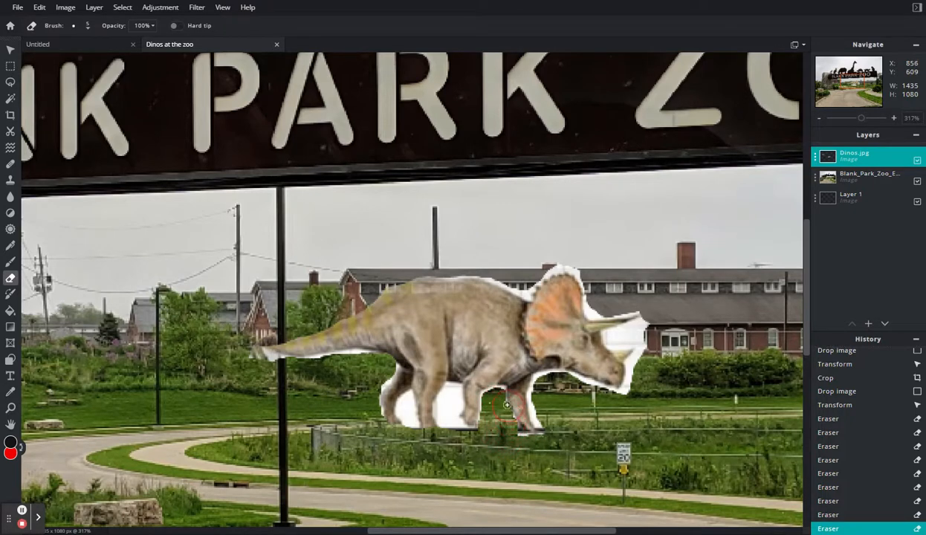
mouse_move(501, 401)
left_mouse_down()
mouse_move(437, 390)
mouse_move(428, 401)
mouse_move(434, 393)
mouse_move(444, 407)
mouse_move(439, 424)
mouse_move(444, 388)
mouse_move(455, 394)
mouse_move(436, 406)
mouse_move(446, 390)
mouse_move(457, 398)
mouse_move(458, 421)
mouse_move(393, 395)
mouse_move(388, 413)
mouse_move(412, 429)
mouse_move(393, 383)
mouse_move(390, 402)
mouse_move(412, 422)
left_mouse_up()
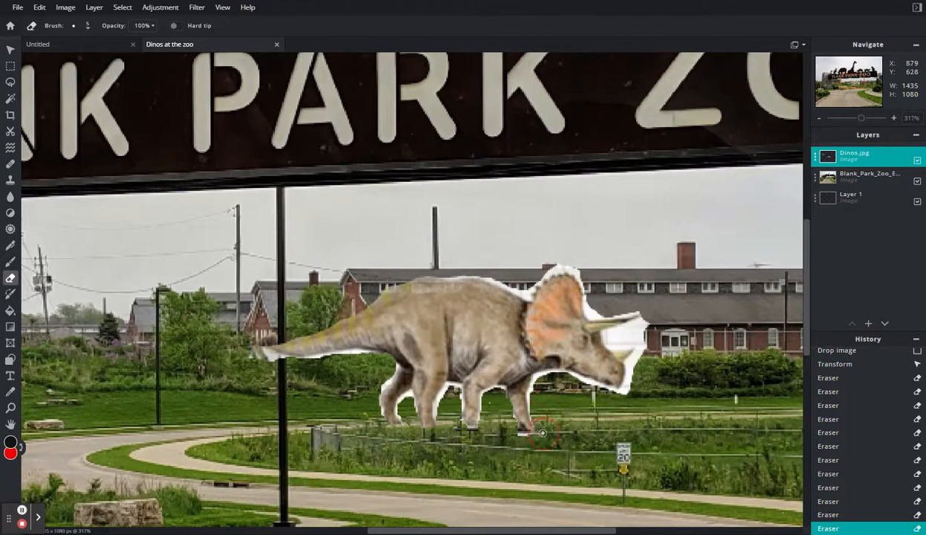
left_click_drag(543, 432, 524, 416)
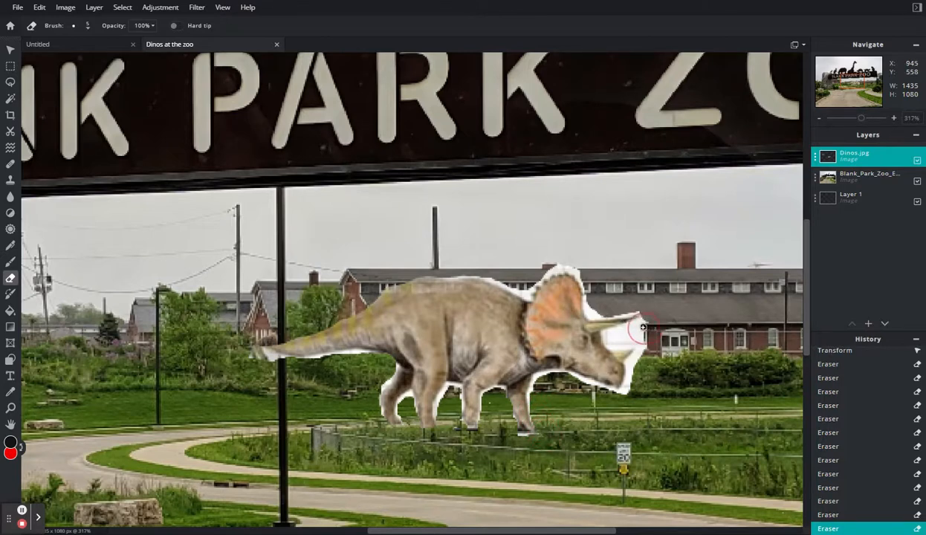
mouse_move(643, 327)
left_mouse_down()
mouse_move(591, 327)
mouse_move(616, 346)
mouse_move(604, 338)
mouse_move(643, 339)
mouse_move(615, 338)
left_mouse_up()
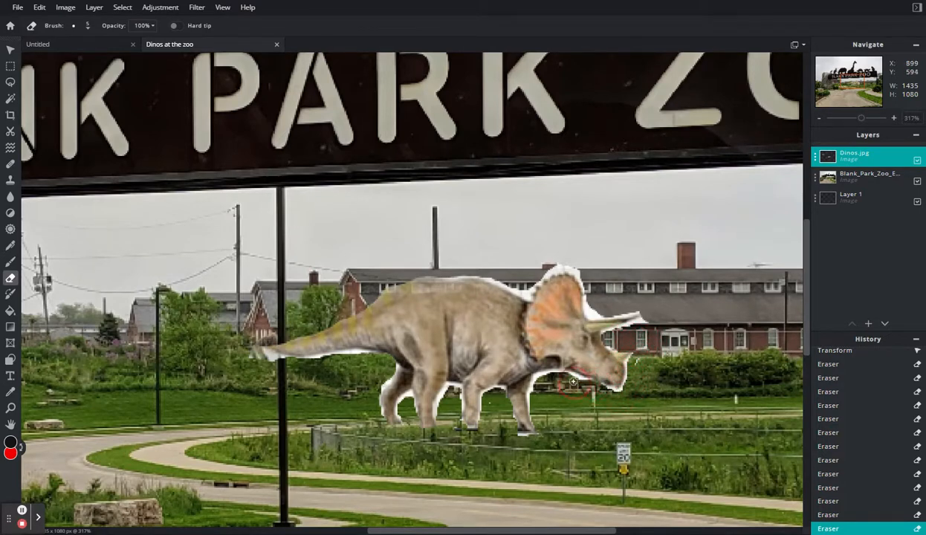
left_click_drag(573, 382, 579, 382)
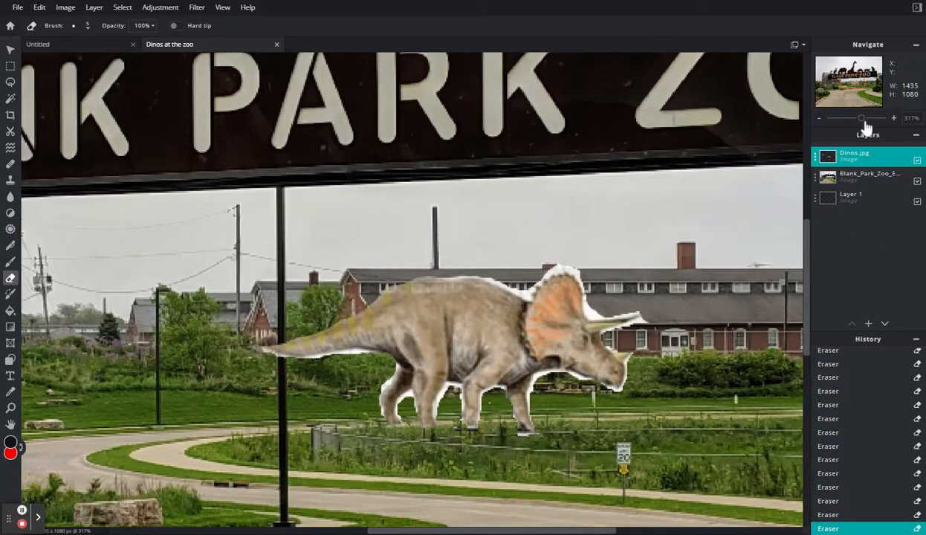
- Move the Dinos.jpg layer to about X -317, Y 117 so the Triceratops stands at the road's edge below the sign
left_click_drag(860, 118, 848, 121)
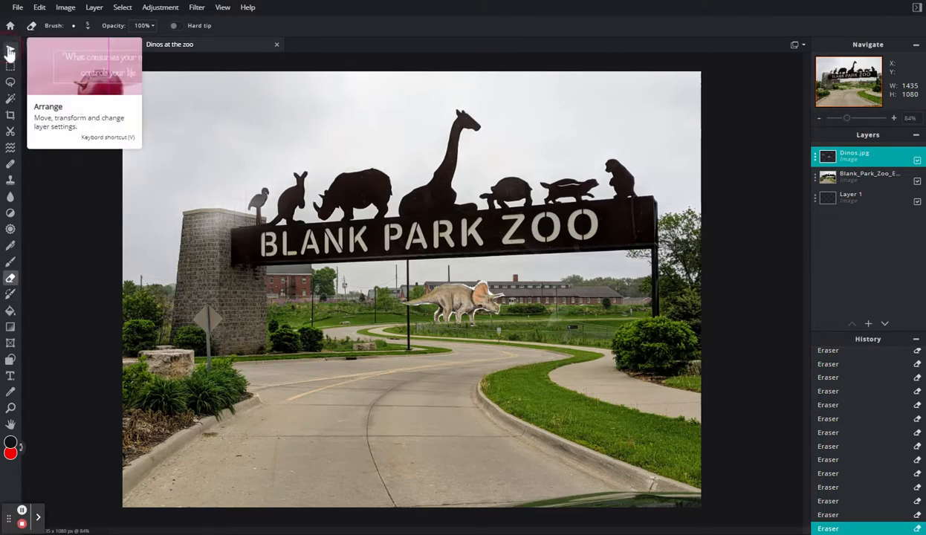
left_click(10, 52)
left_click_drag(448, 285, 466, 341)
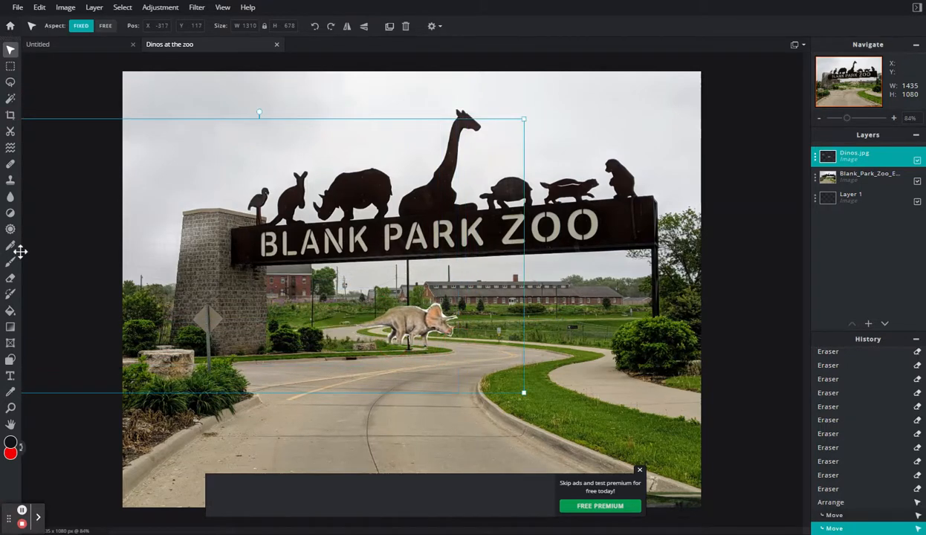
- Set the eraser to 600 px and erase the faint chart remnants over the stone pillar and on the far side of the Triceratops
left_click(11, 277)
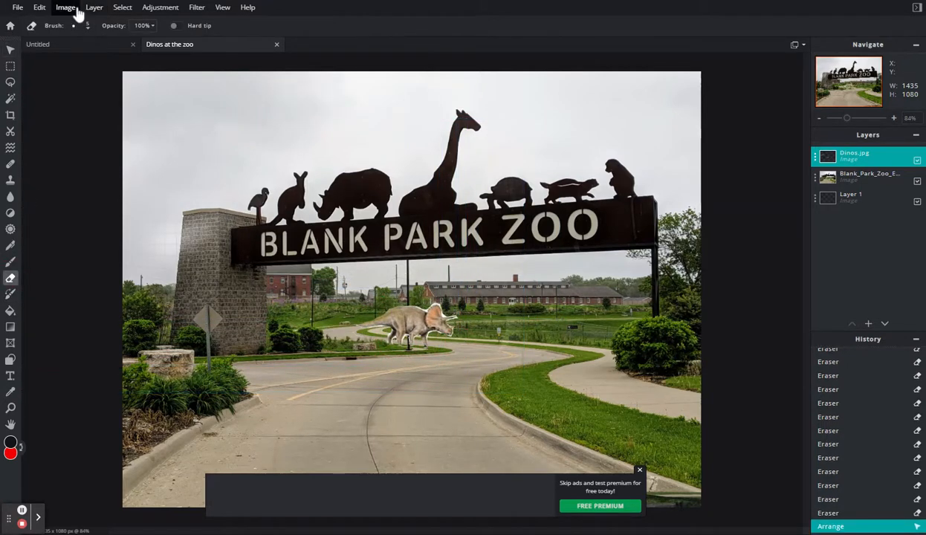
left_click(88, 31)
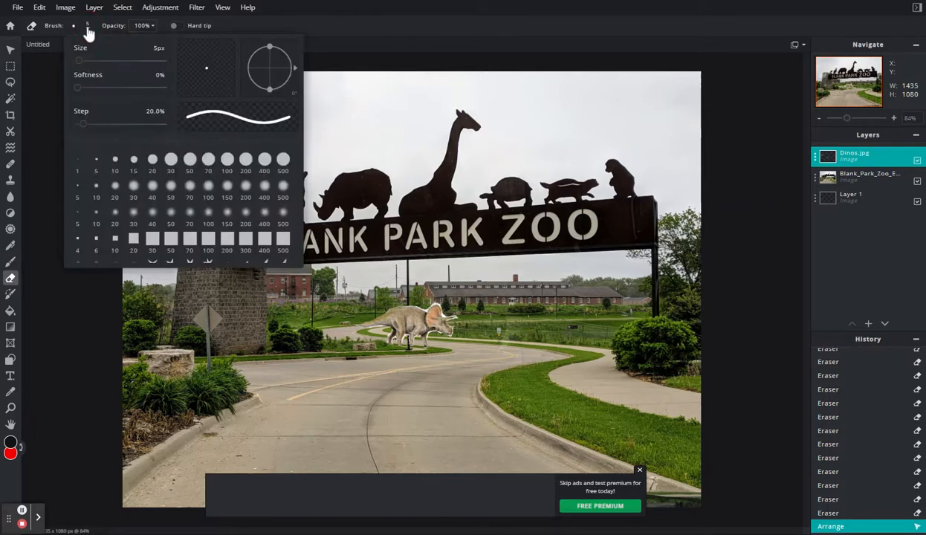
left_click(125, 61)
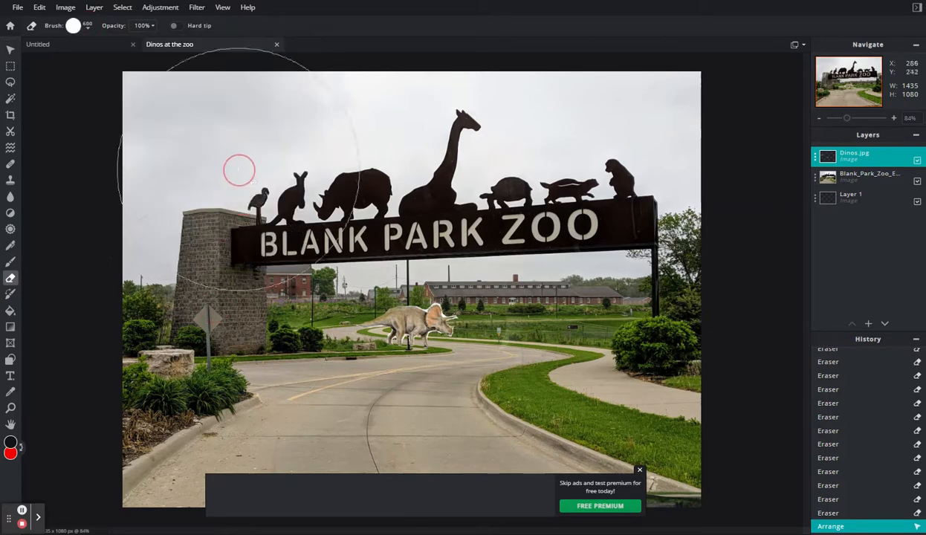
left_click(242, 197)
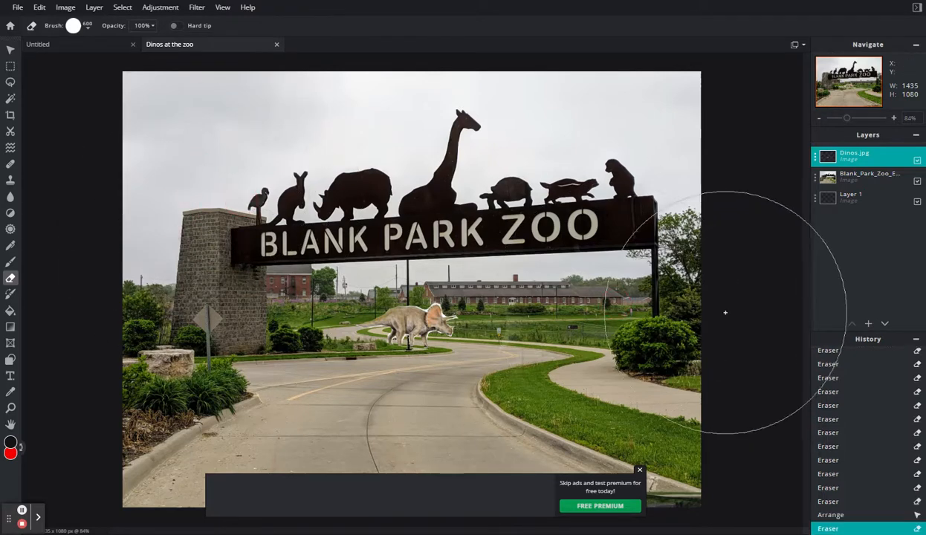
left_click(591, 282)
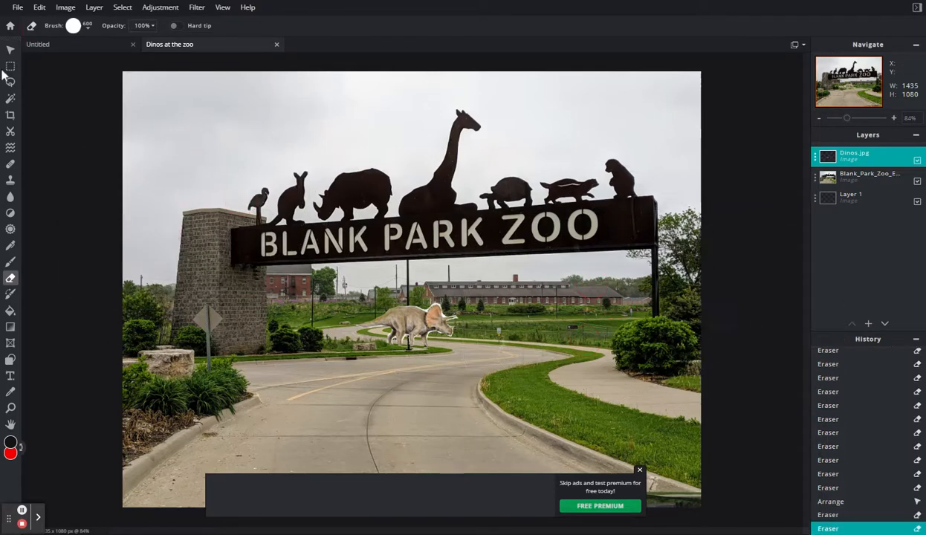
- Move the Dinos.jpg layer to about X -459, Y 130 so the Triceratops stands on the grass beside the stone pillar, and dismiss the ad banner
left_click(10, 50)
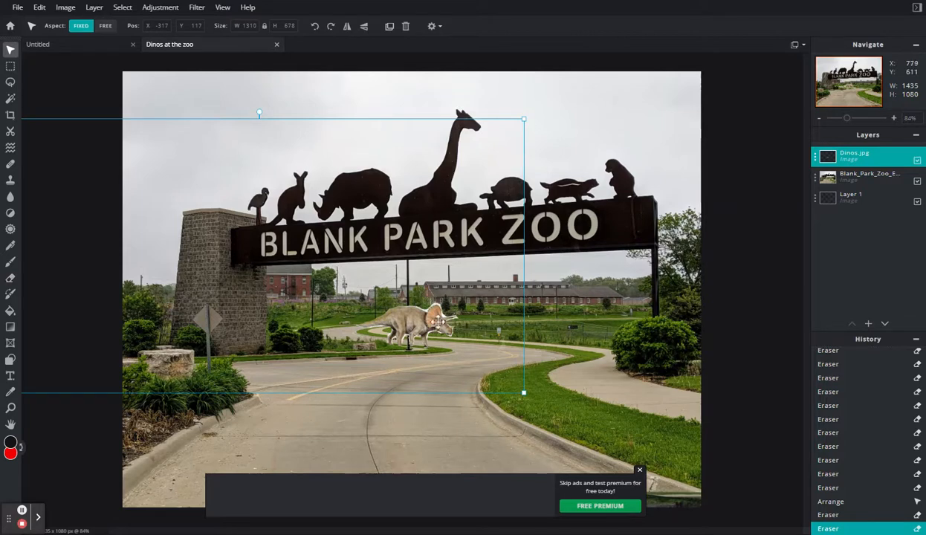
left_click_drag(431, 336, 372, 339)
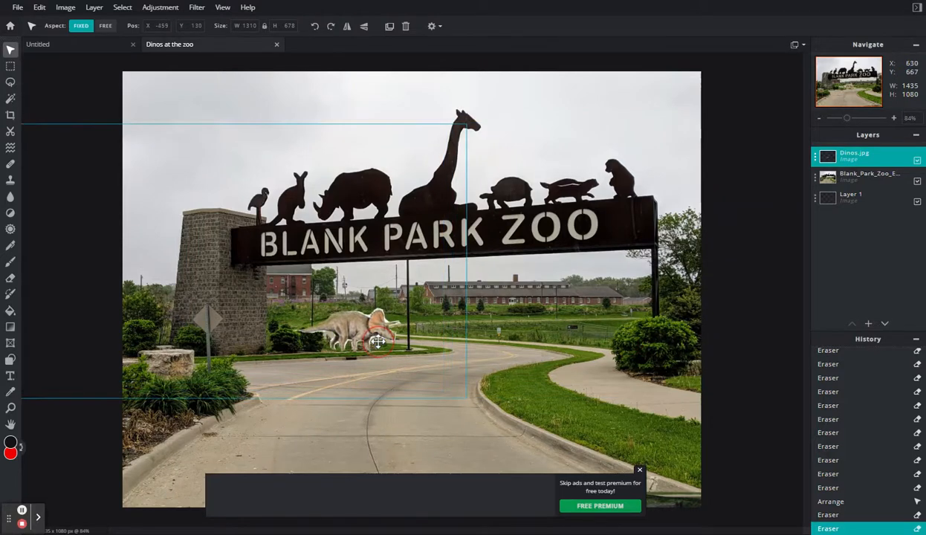
left_click(534, 337)
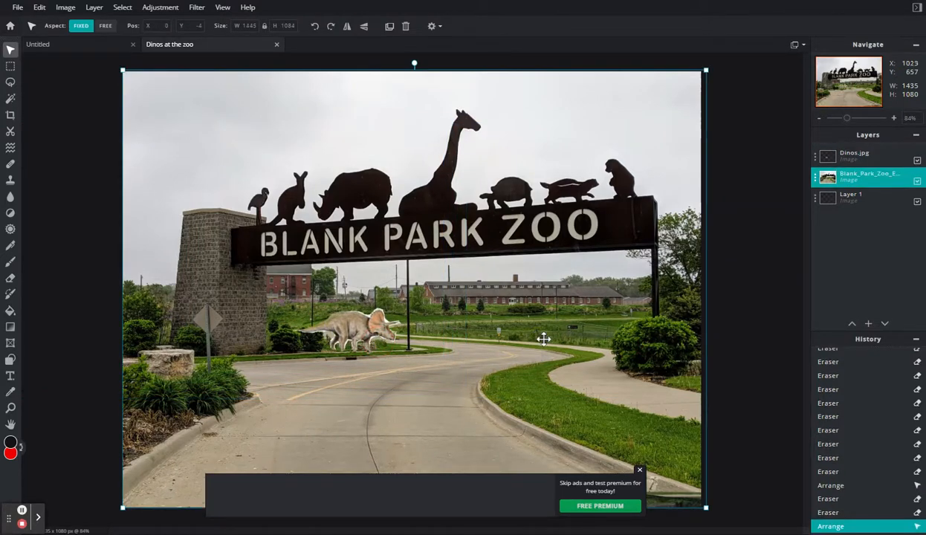
left_click(641, 471)
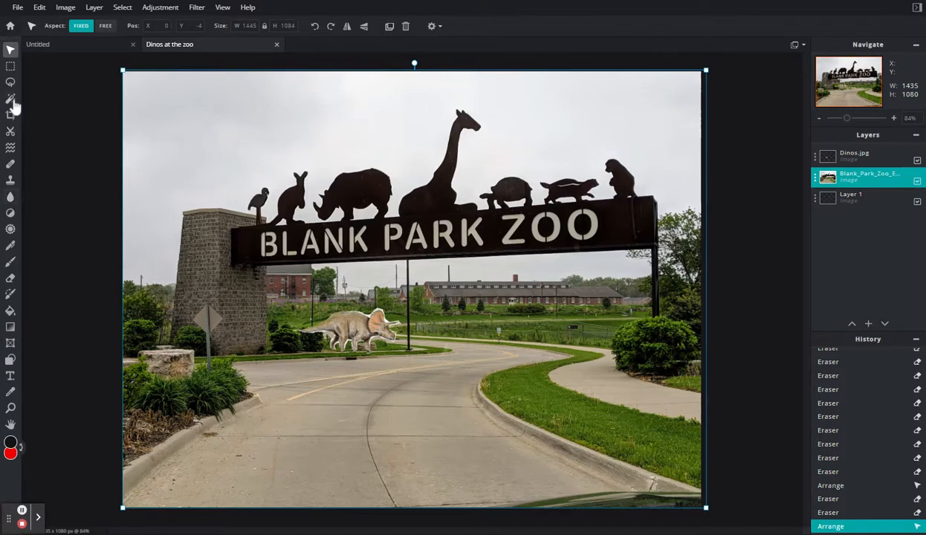
- Add a new text layer and replace its placeholder text with "[Your Name]"
left_click(9, 377)
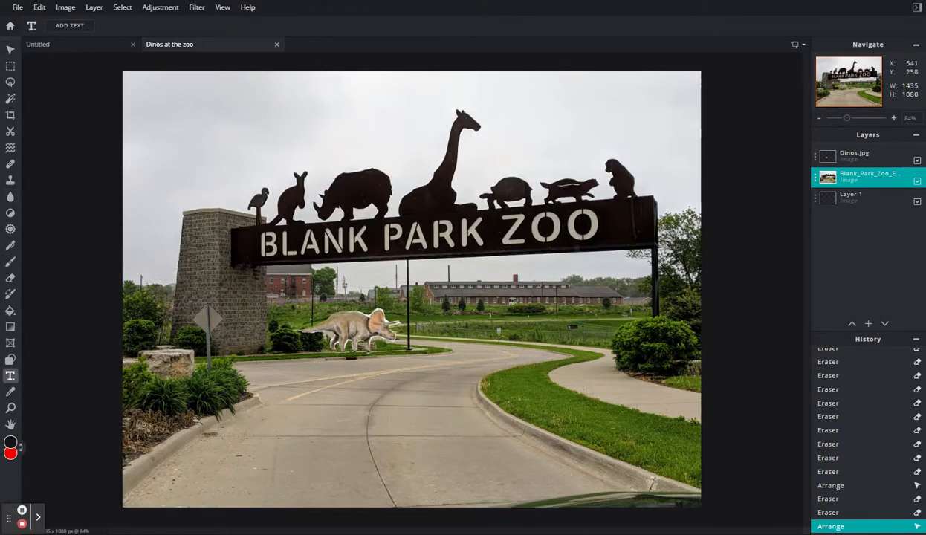
left_click(303, 236)
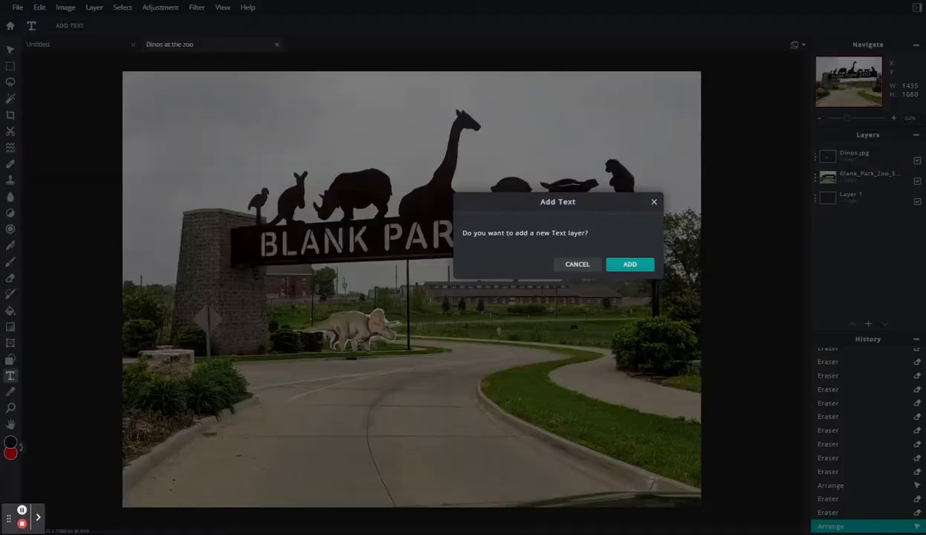
left_click(566, 271)
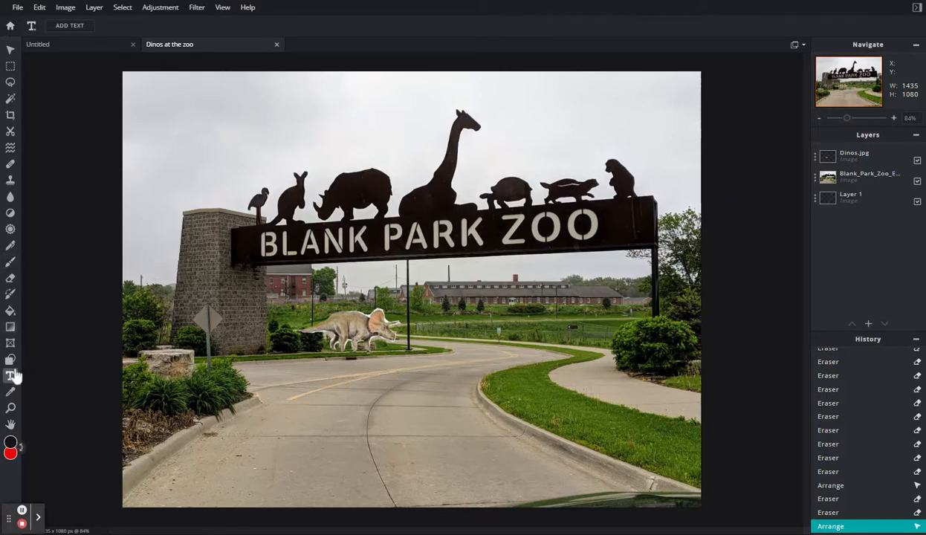
left_click(178, 92)
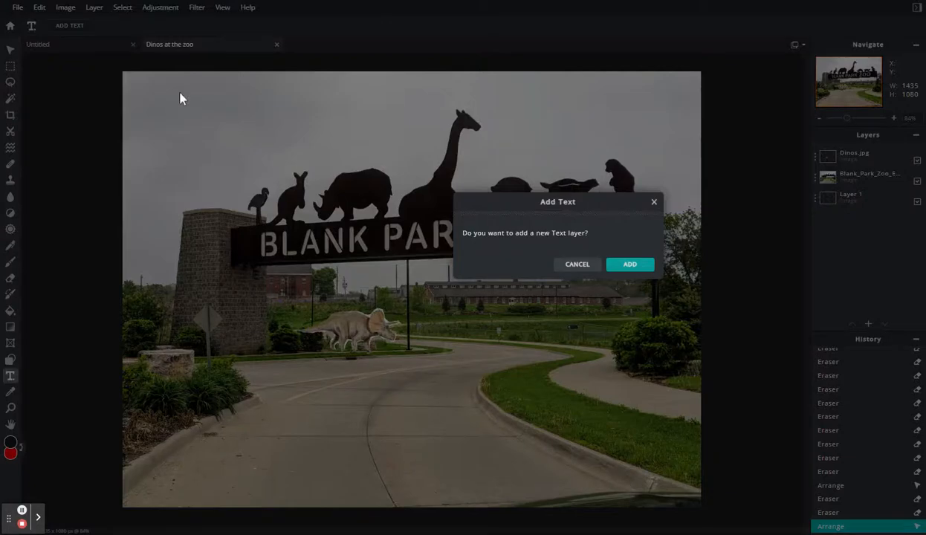
left_click(637, 264)
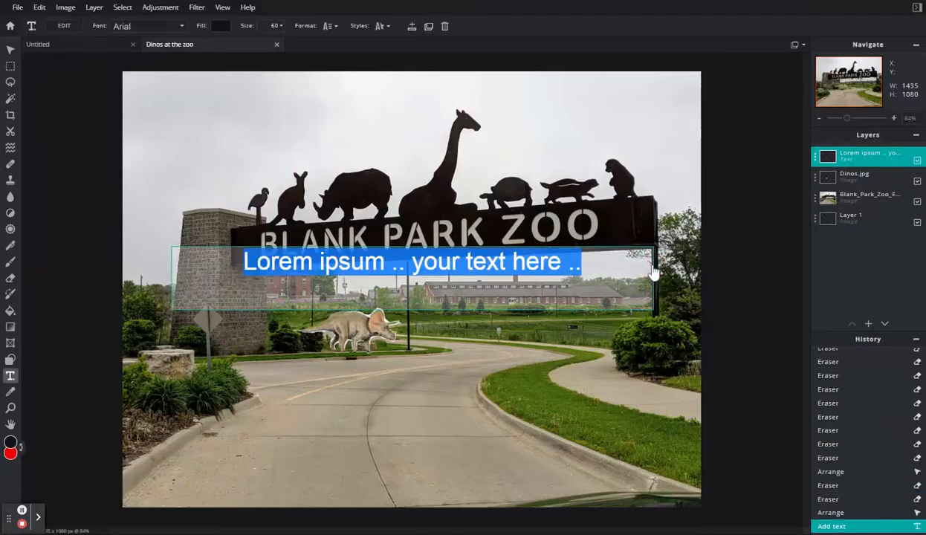
key("BackSpace")
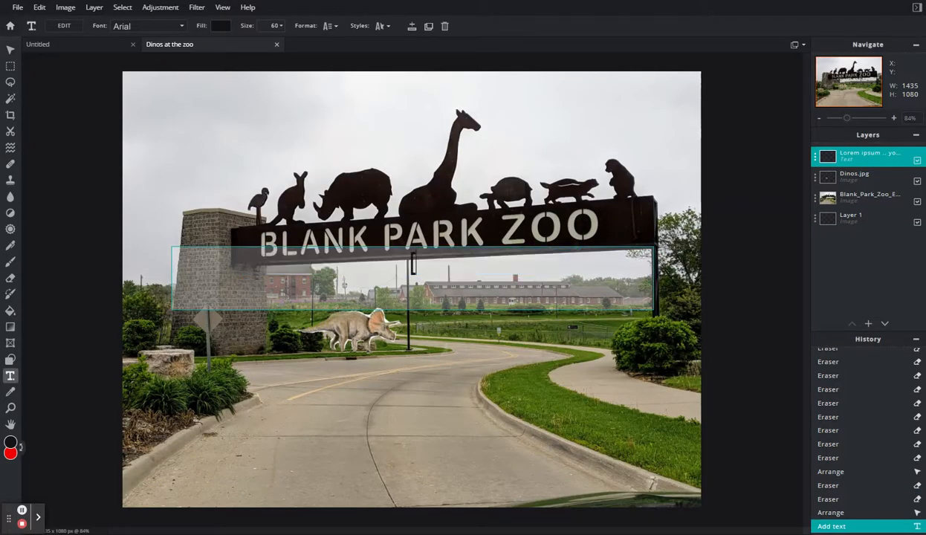
type("[Your Nam")
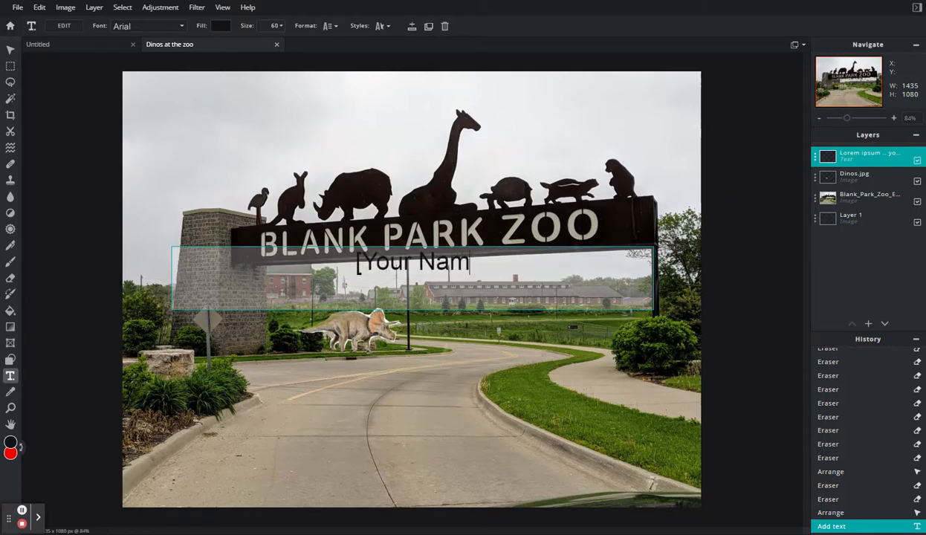
type("e]")
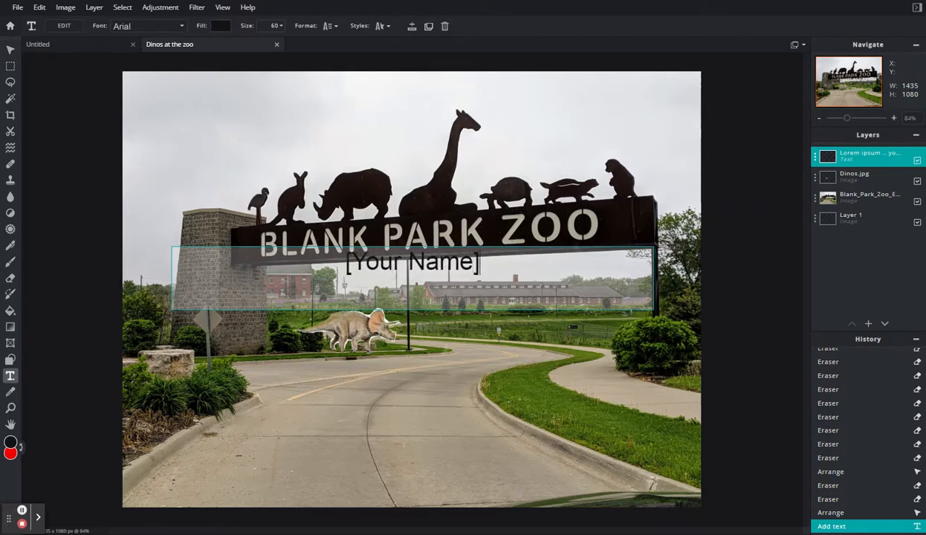
- Move the "[Your Name]" text to about X -127, Y 46, into the sky above the kangaroo and rhino silhouettes
left_click(11, 50)
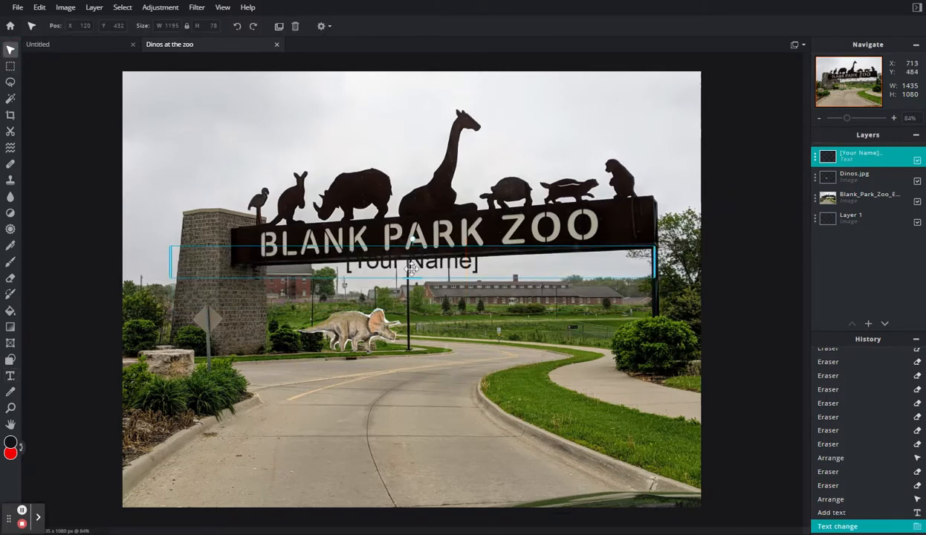
left_click_drag(412, 270, 312, 113)
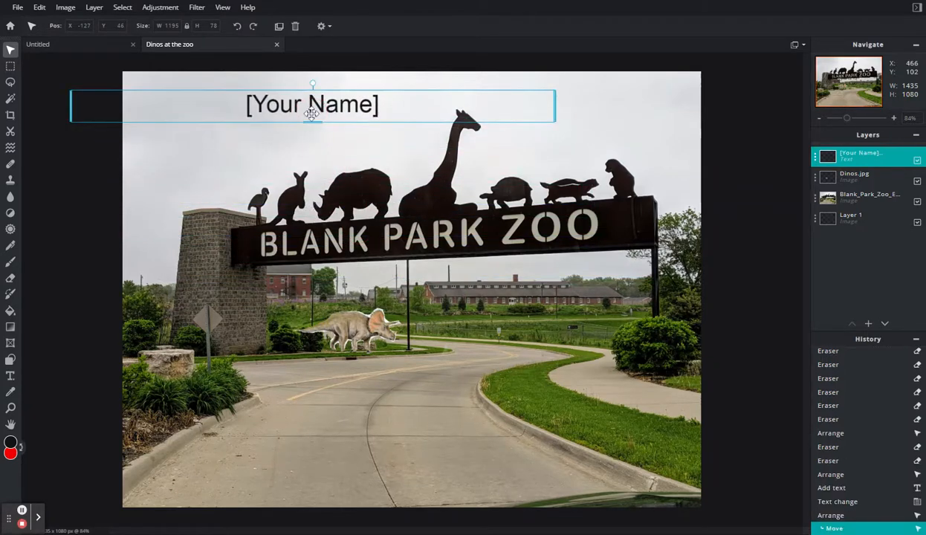
left_click(388, 253)
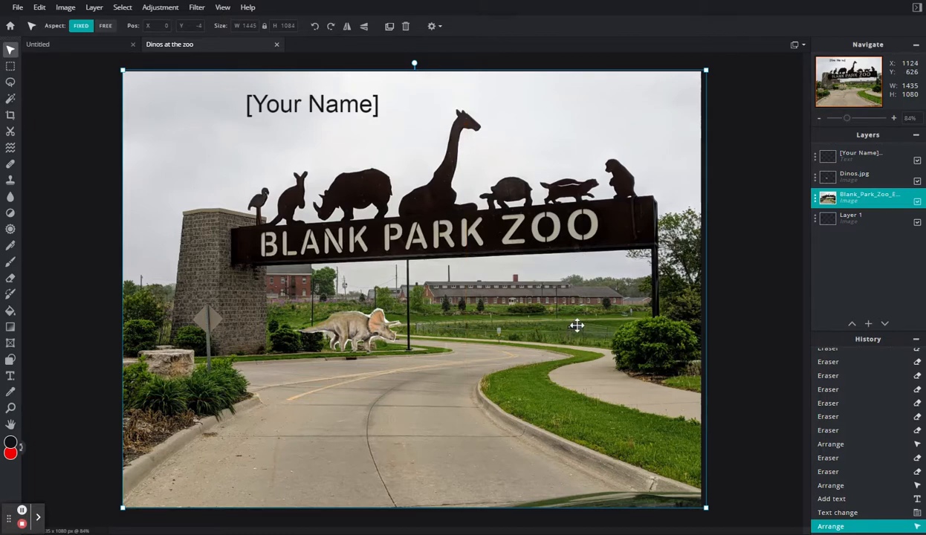
left_click(17, 9)
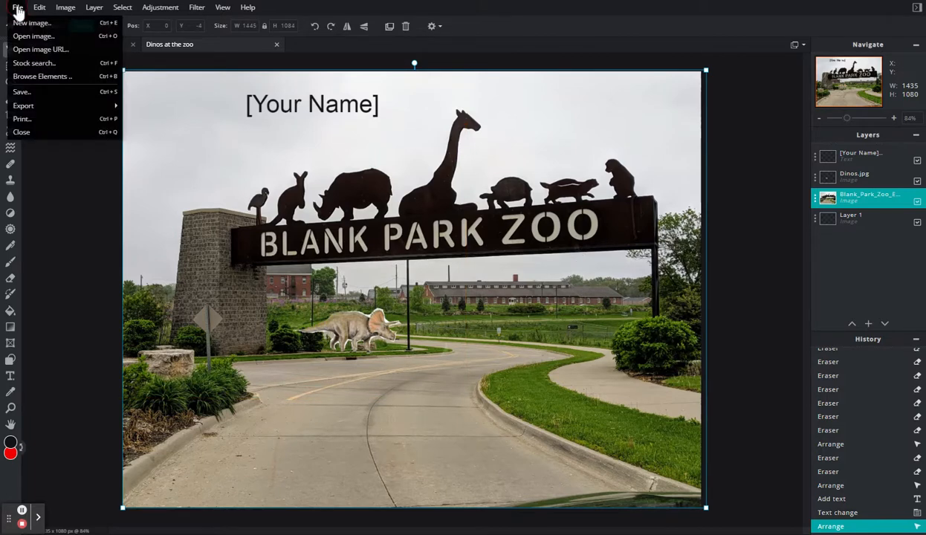
mouse_move(66, 110)
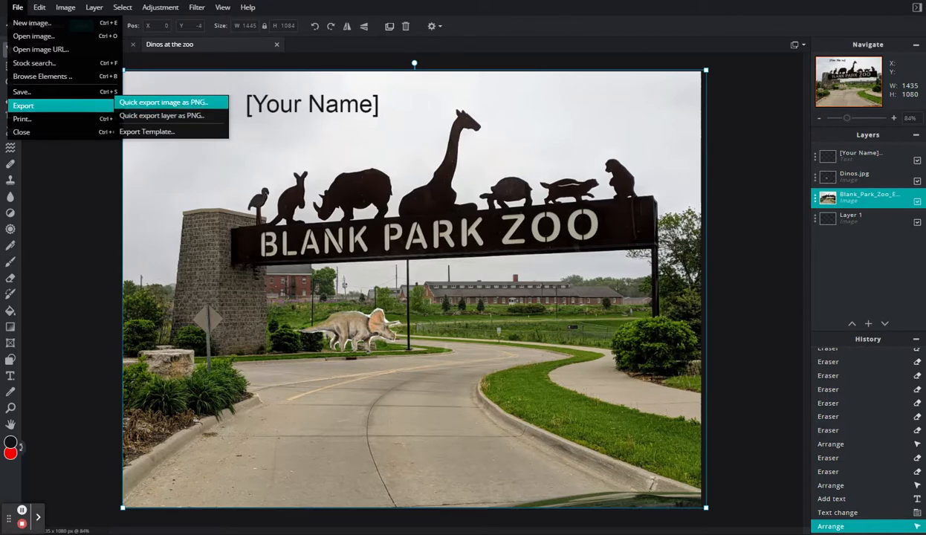
left_click(499, 147)
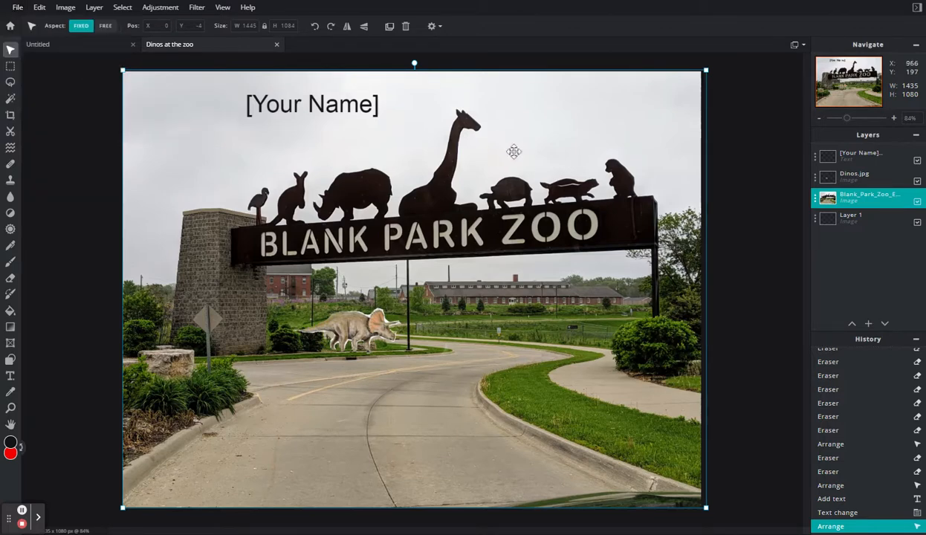